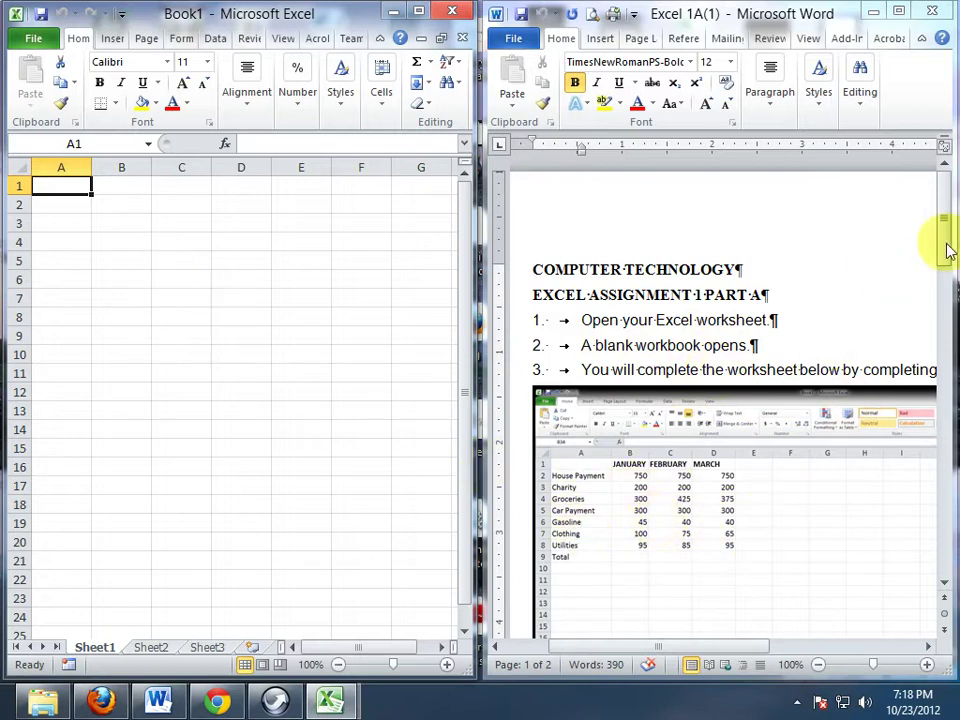
Step: Enter the column headings JANUARY, FEBRUARY and MARCH in cells B1, C1 and D1, leaving A1 blank
left_click_drag(945, 250, 945, 335)
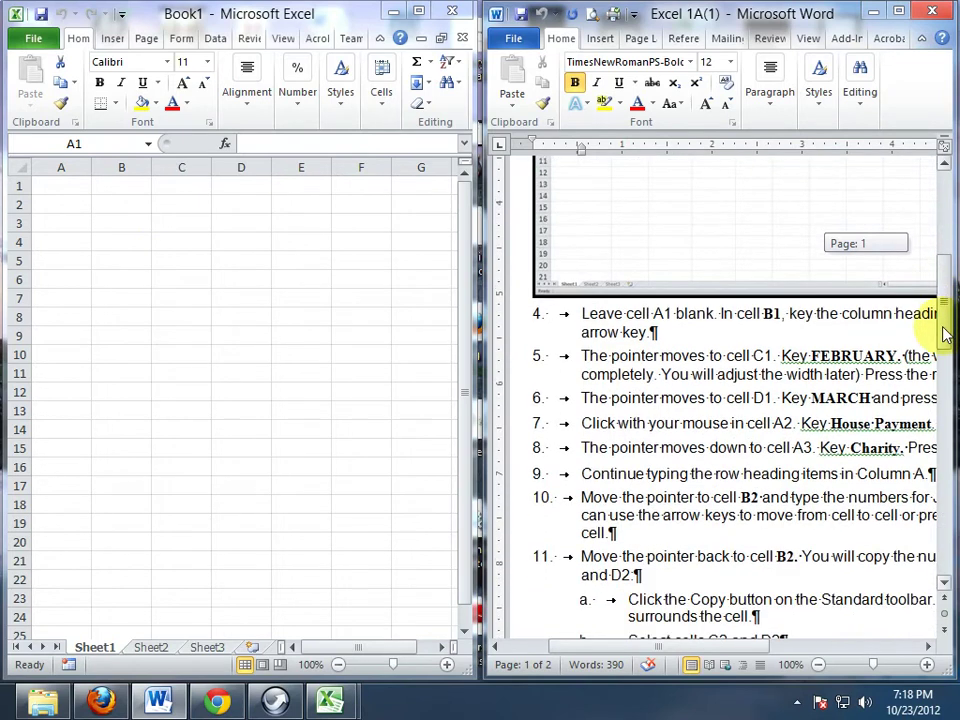
left_click_drag(945, 335, 945, 335)
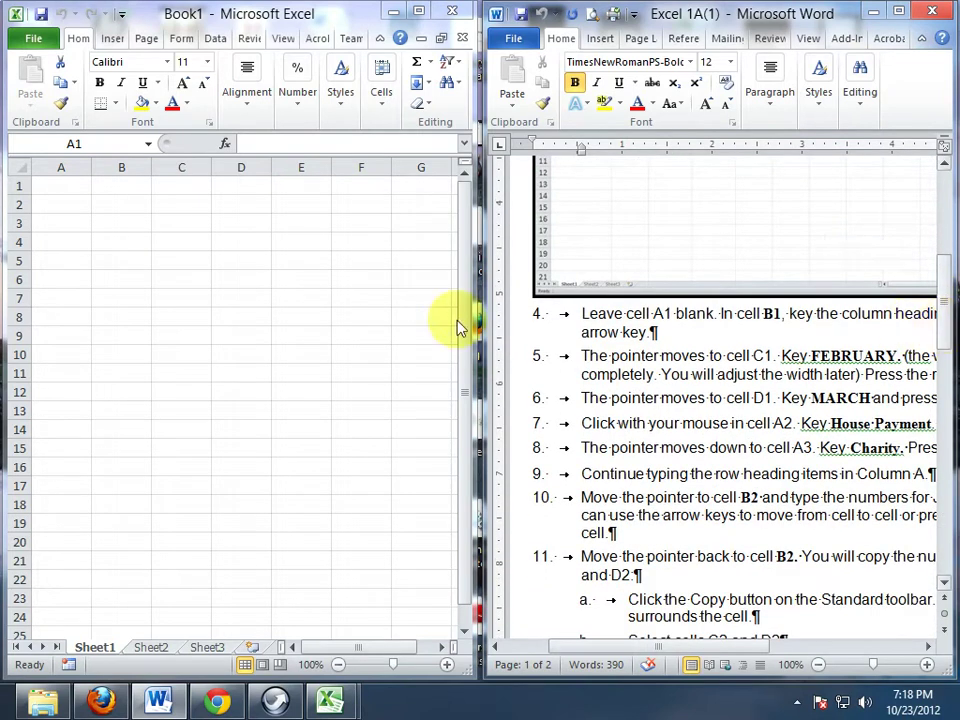
left_click(64, 184)
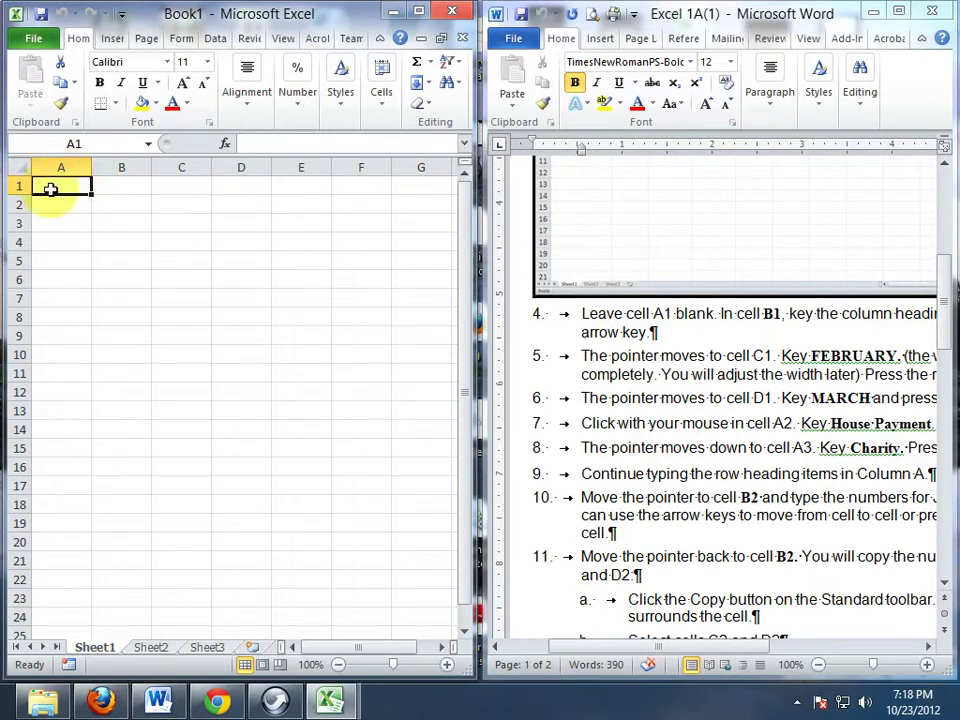
left_click(126, 188)
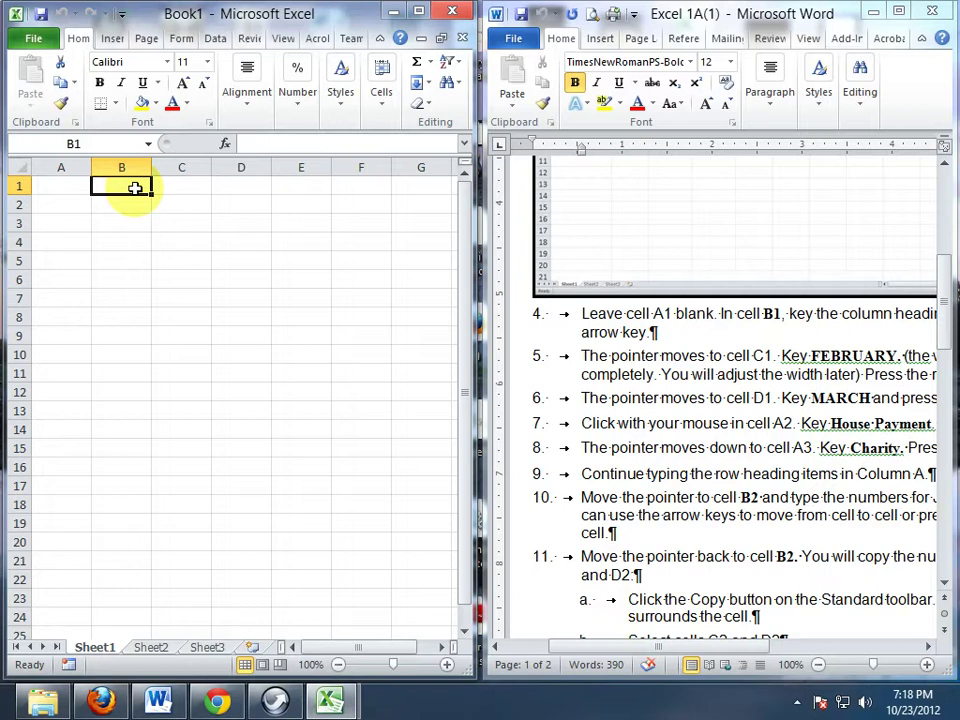
type("JANUARY")
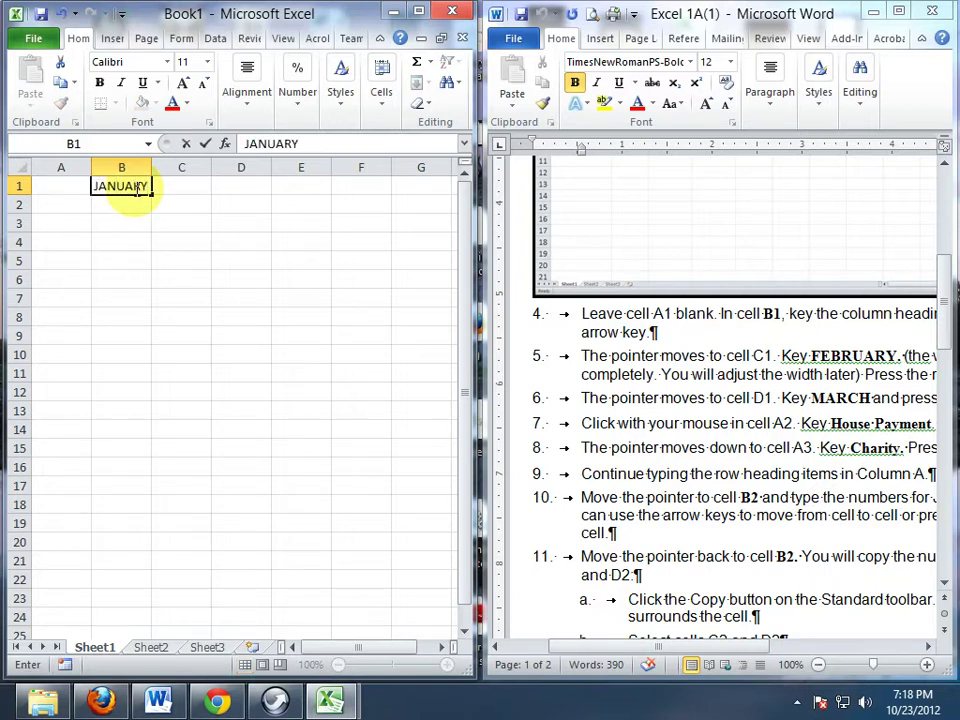
key("Right")
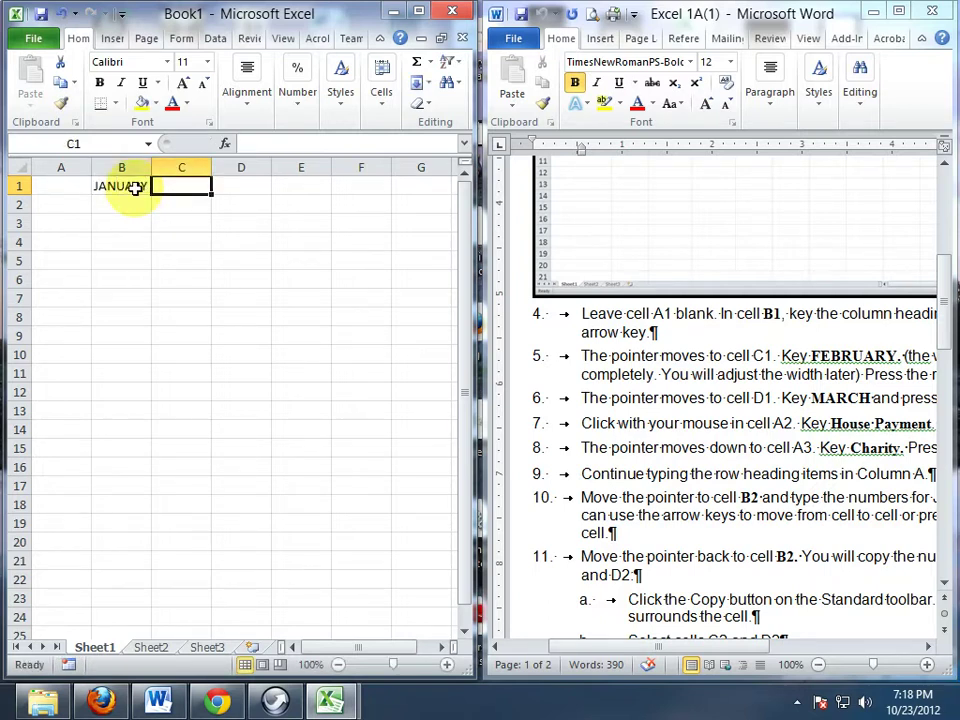
type("FEBRUARY")
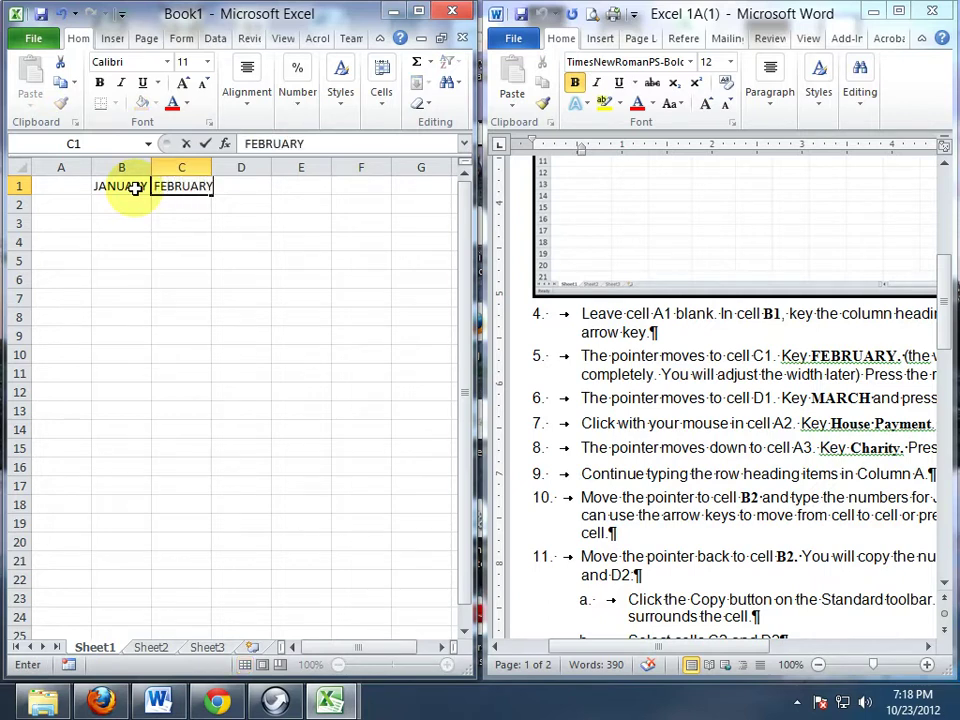
key("Right")
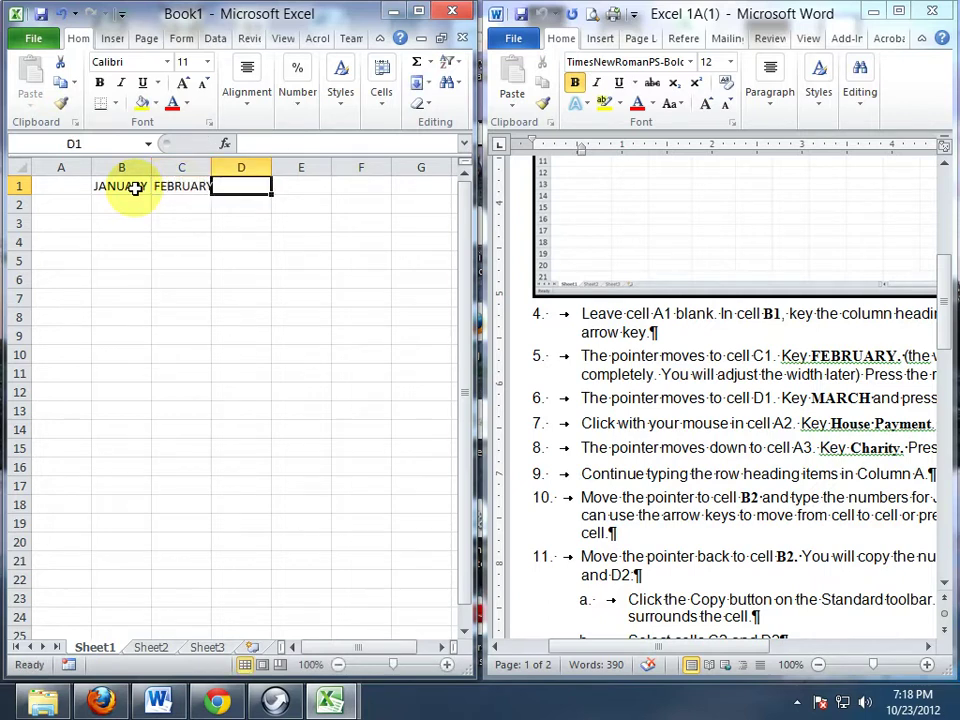
type("MARCH")
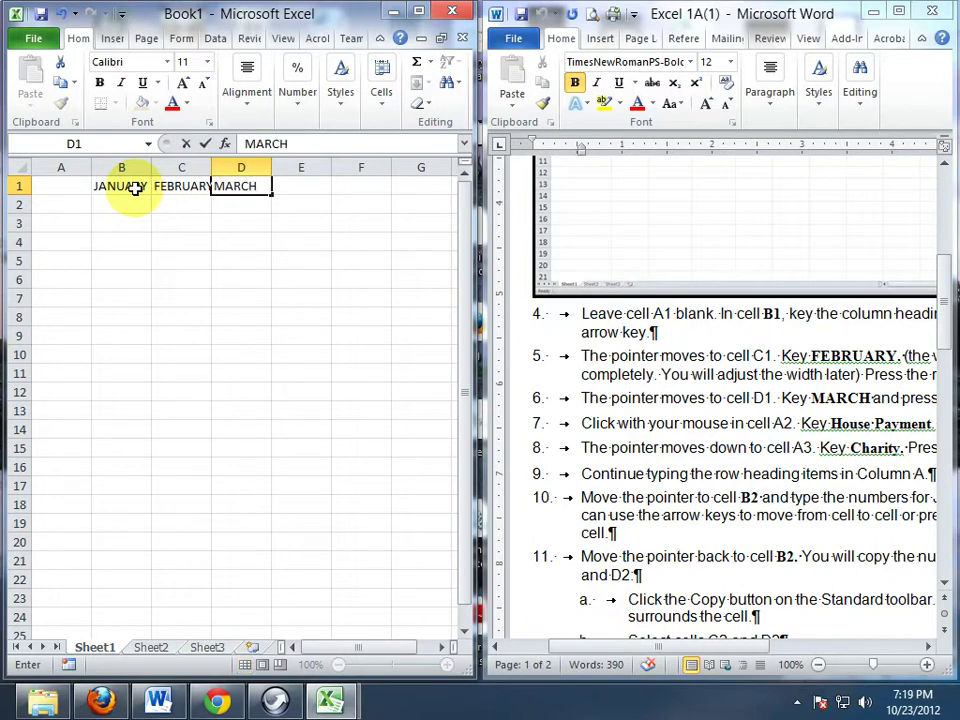
key("Return")
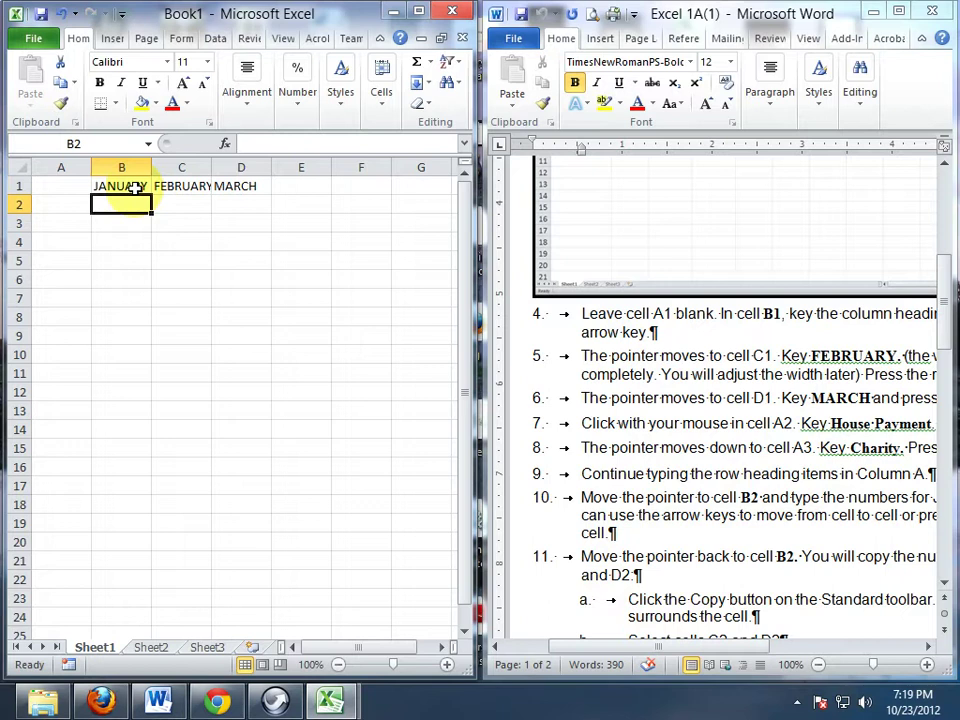
Step: Enter the row heading House Payment in cell A2 and widen column A to fit the text
key("Left")
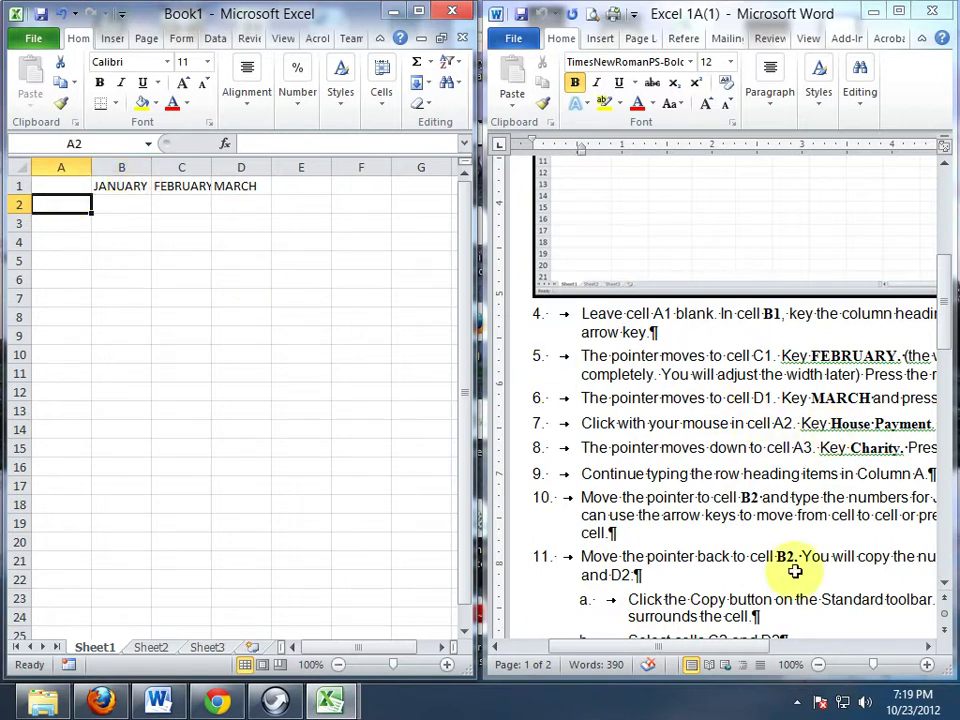
left_click_drag(739, 643, 784, 641)
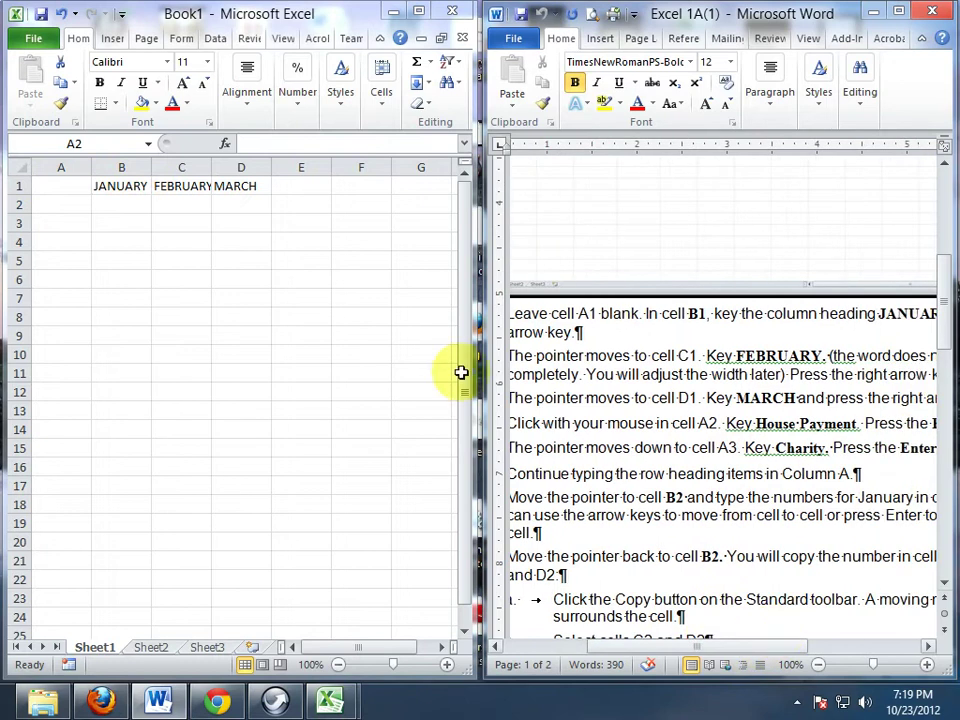
left_click(61, 205)
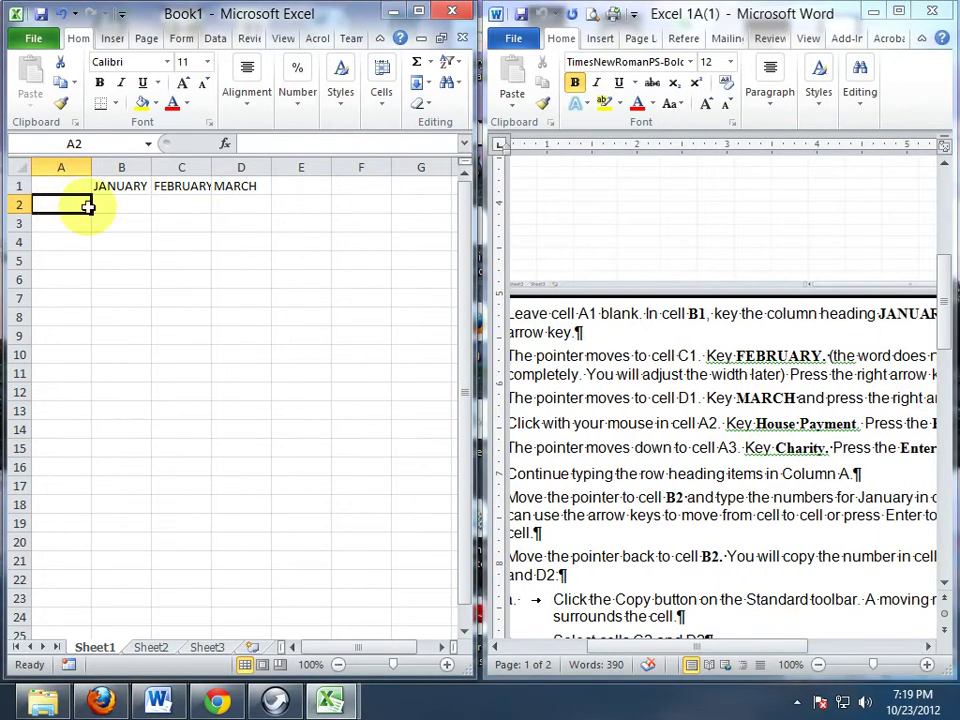
type("hOUS")
key("BackSpace")
key("BackSpace")
key("BackSpace")
key("BackSpace")
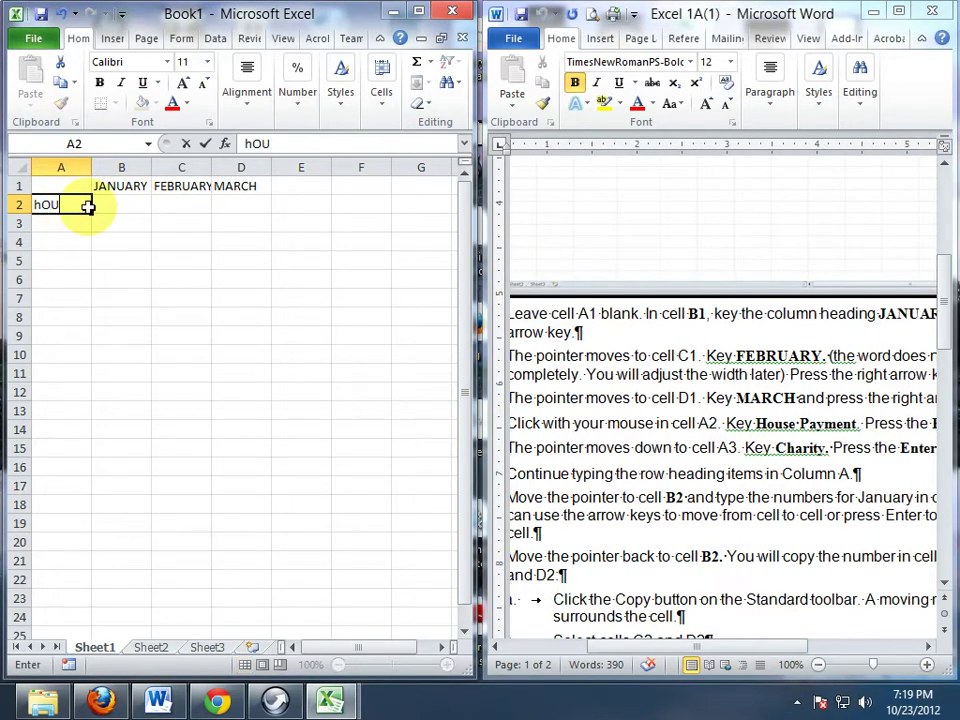
type("House Payment")
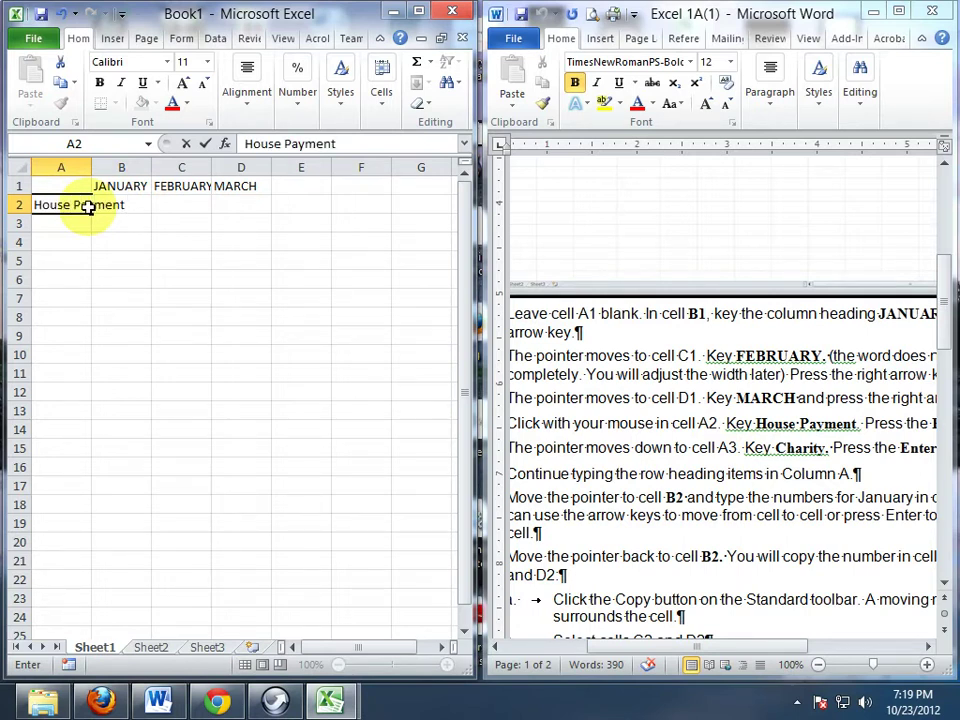
key("Return")
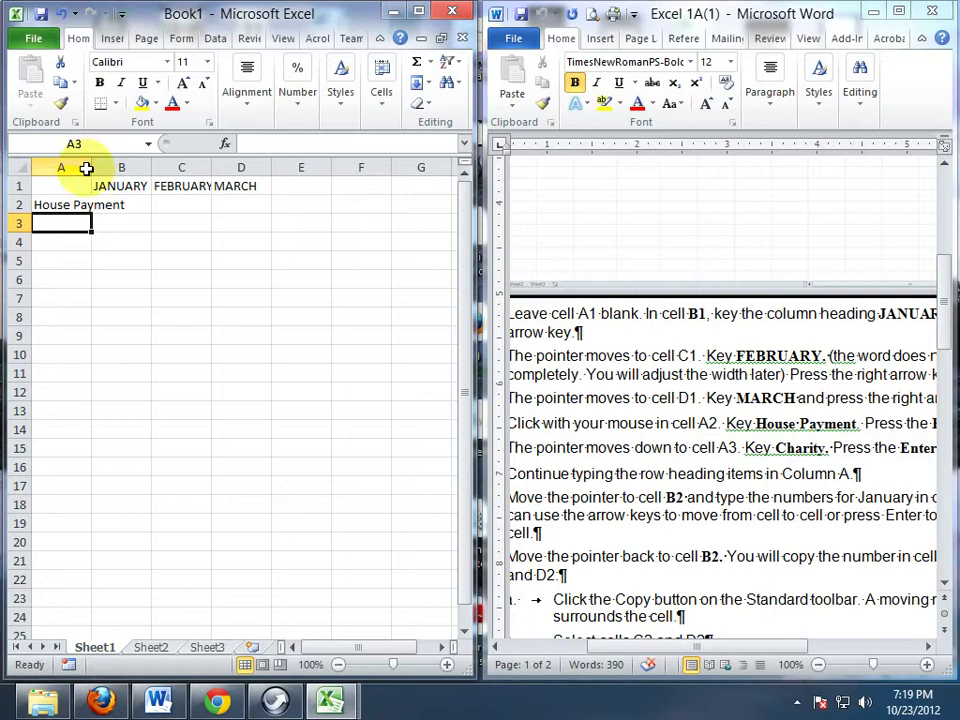
left_click_drag(92, 169, 131, 169)
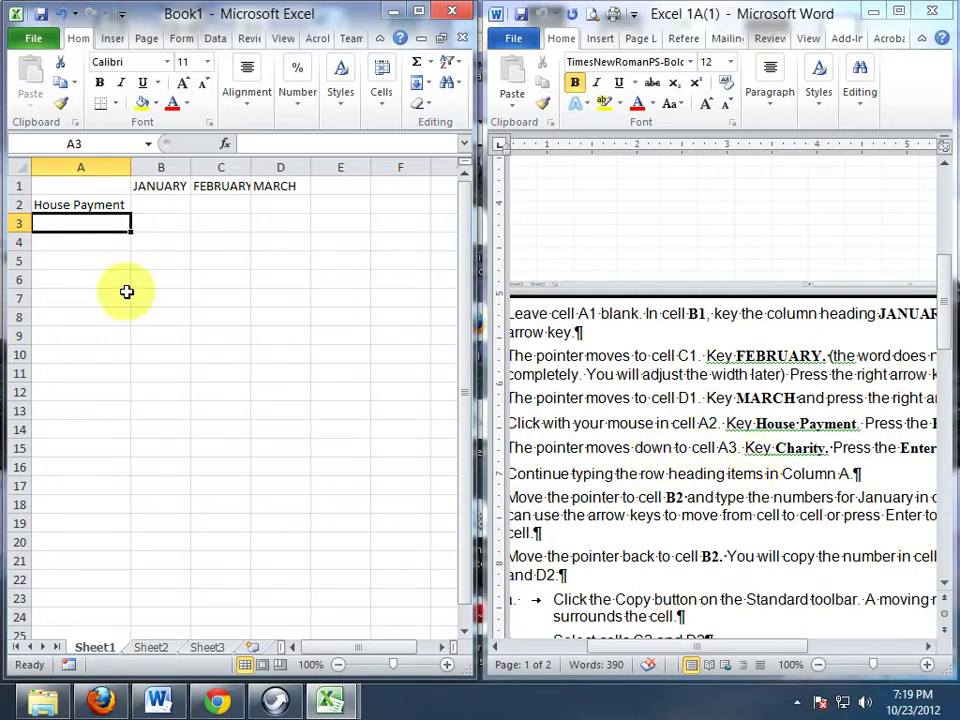
Step: Enter the row headings Charity, Groceries and Car Payment in cells A3 to A5
type("Cha")
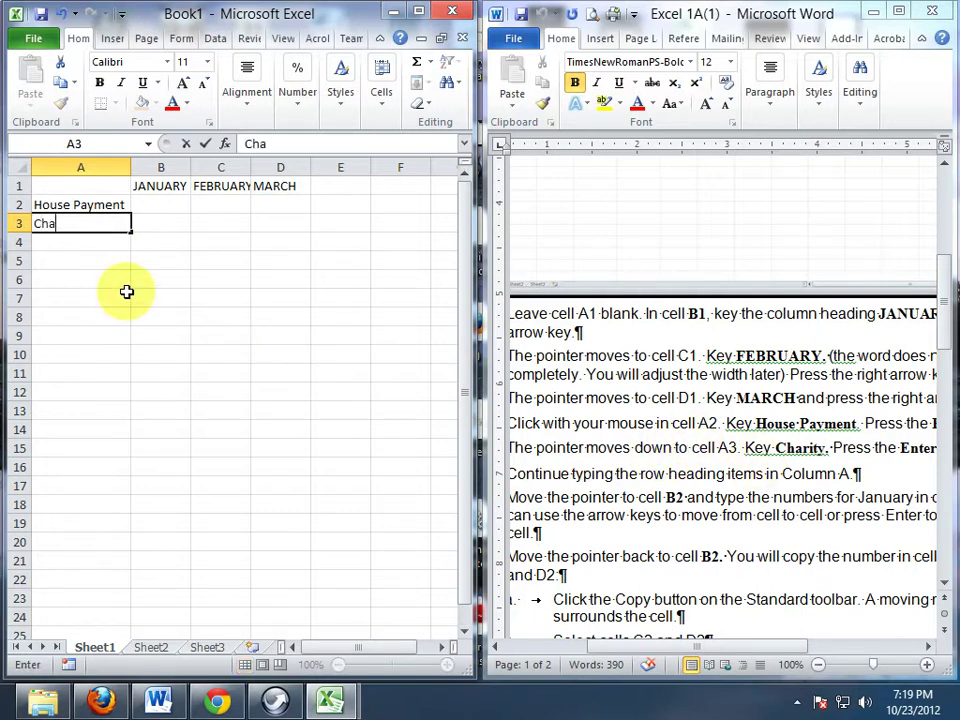
type("rity")
key("Return")
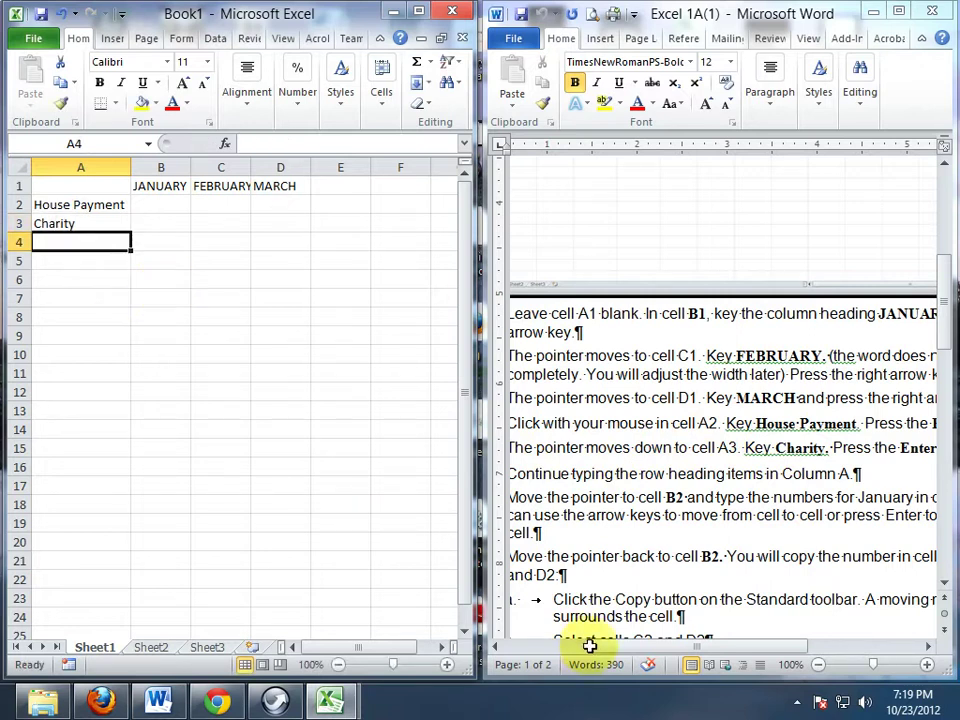
left_click_drag(592, 646, 553, 626)
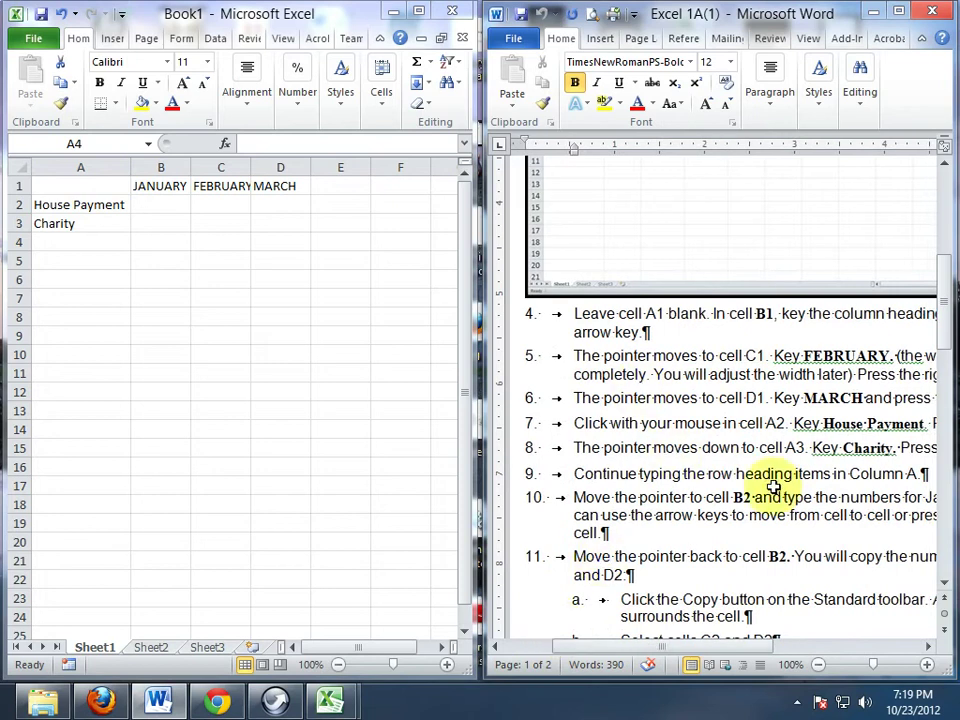
scroll(939, 236, "up", 5)
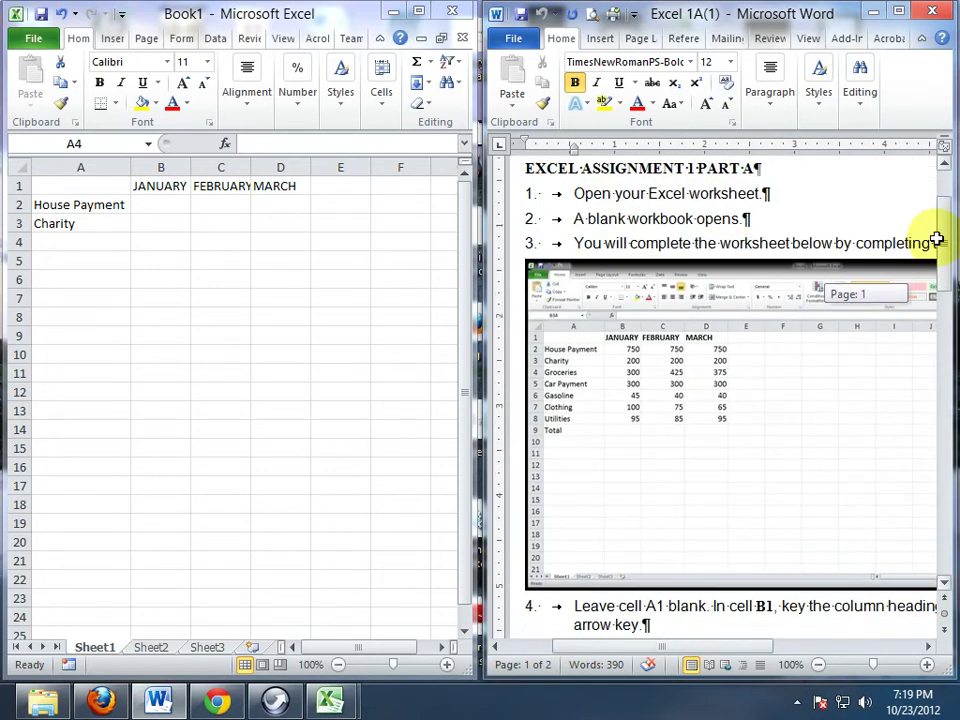
left_click(51, 242)
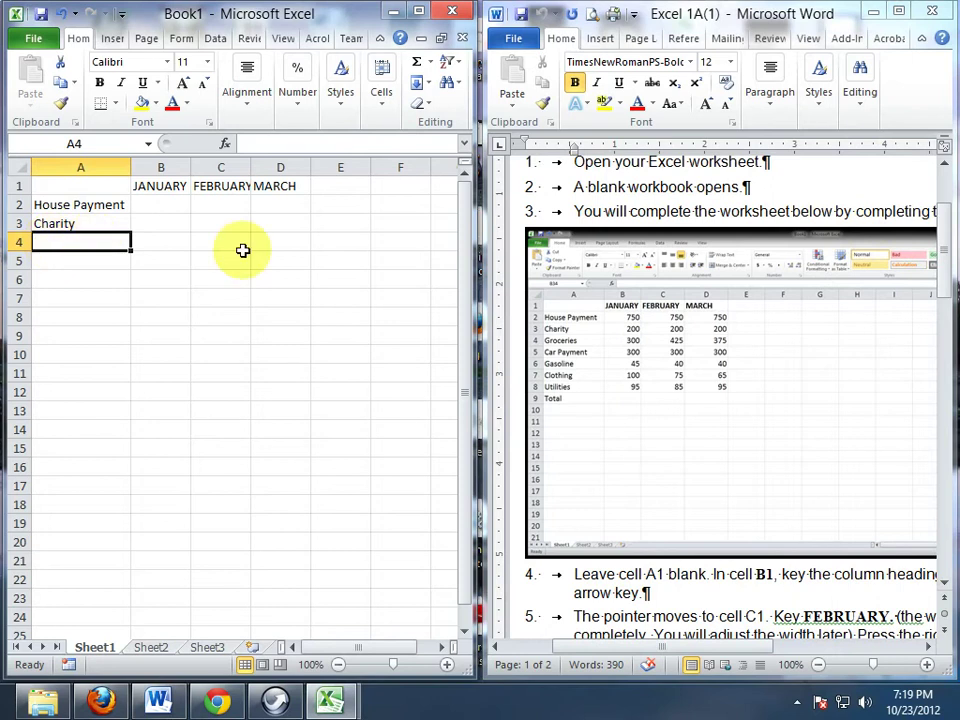
type("Groceries")
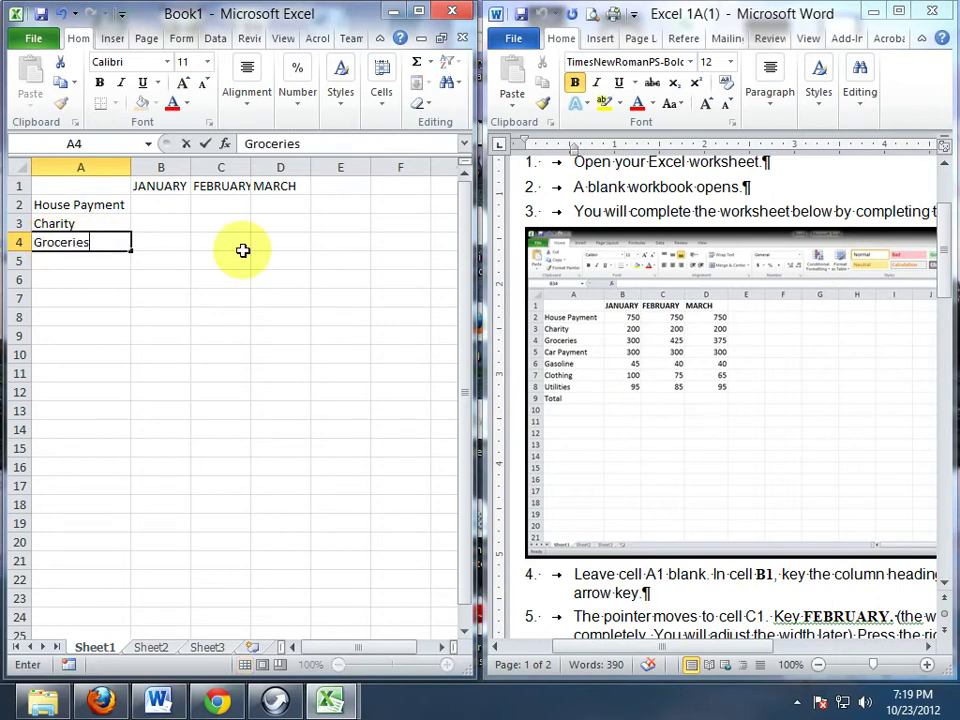
key("Return")
type("Car")
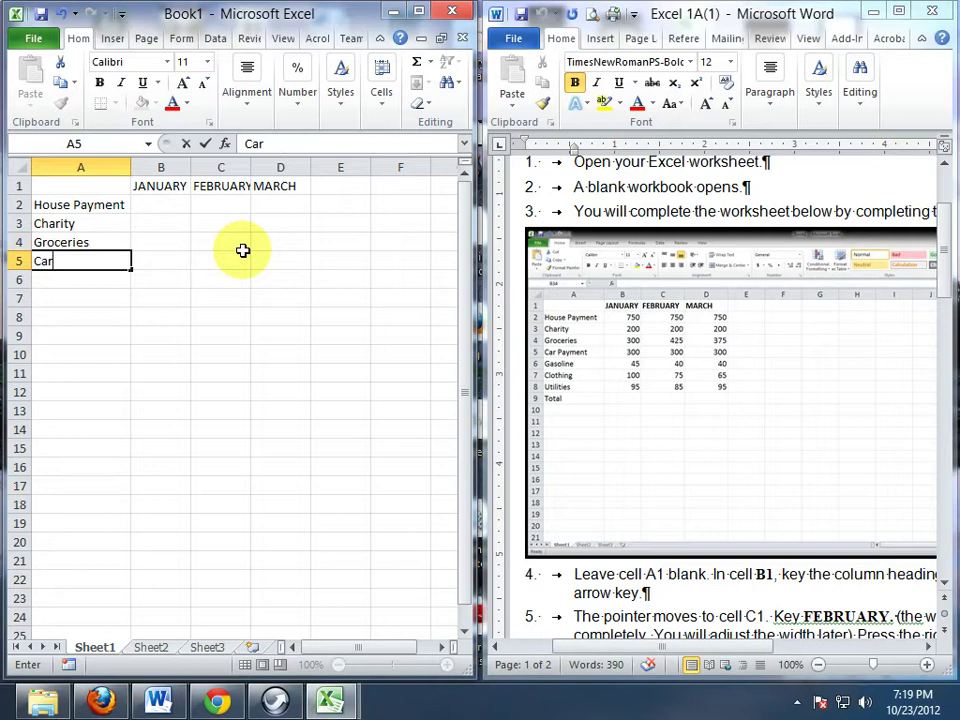
type(" Payment")
key("Return")
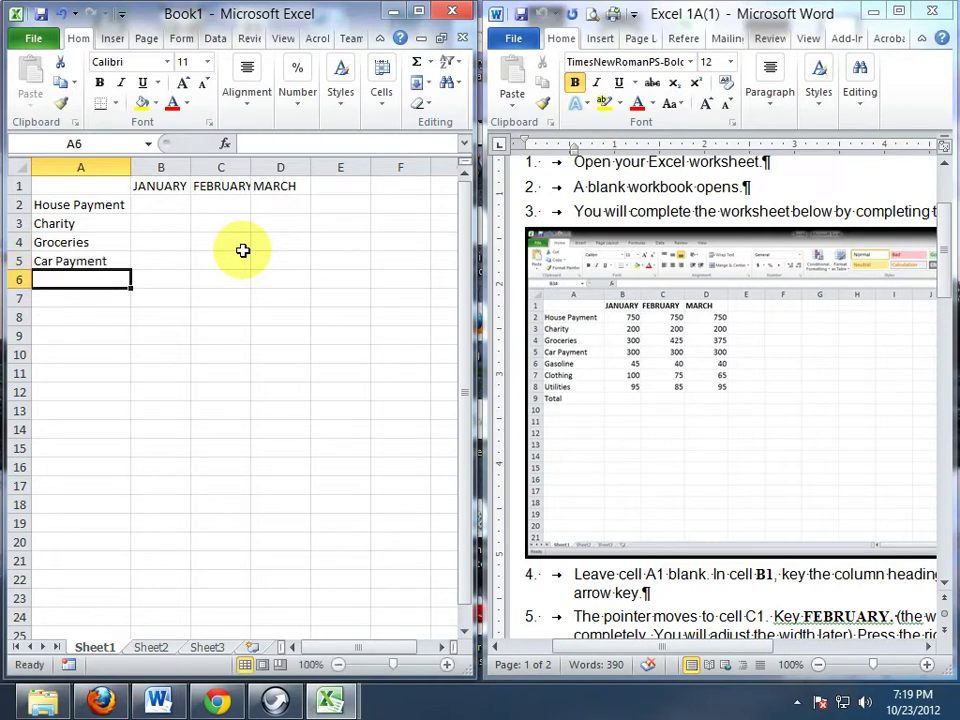
Step: Enter the row headings Gasoline, Clothing, Utilities and Total in cells A6 to A9
type("Gasoline")
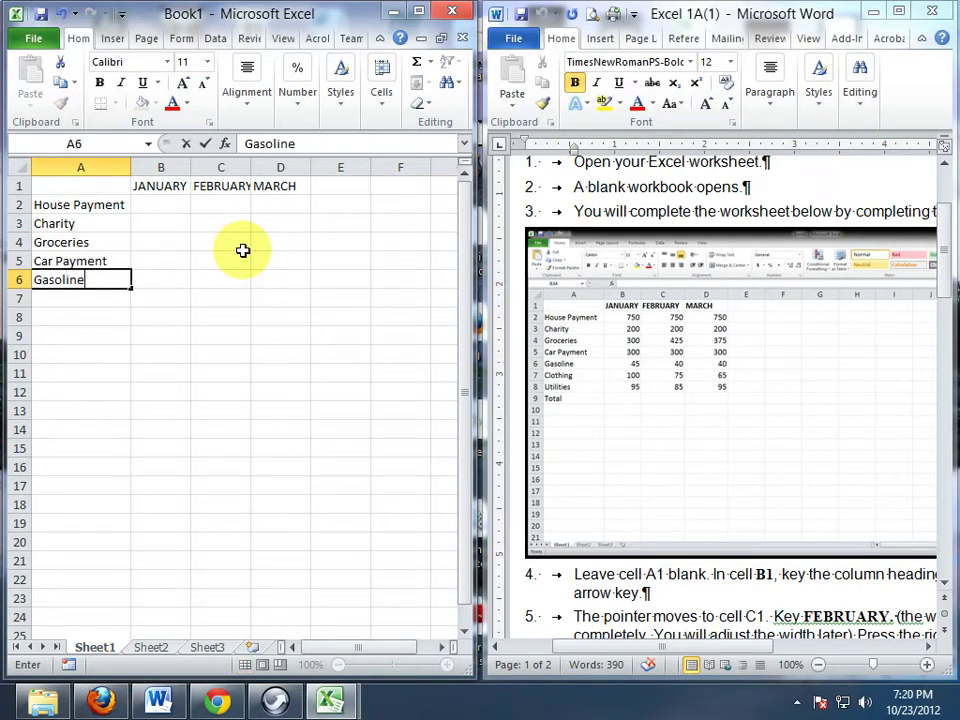
key("Return")
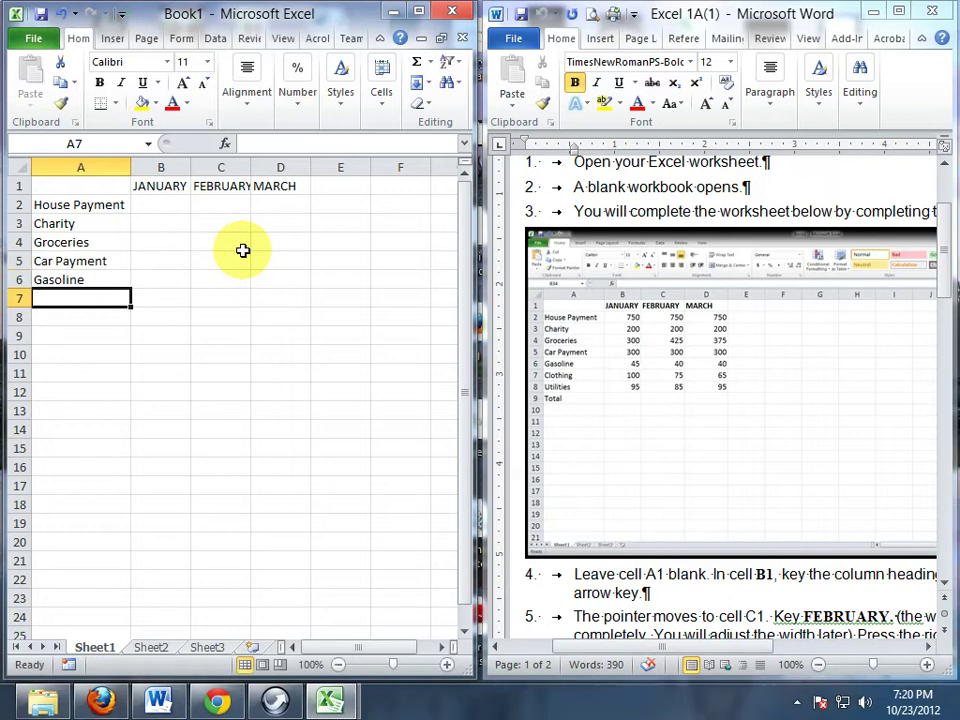
type("Clothing")
key("Return")
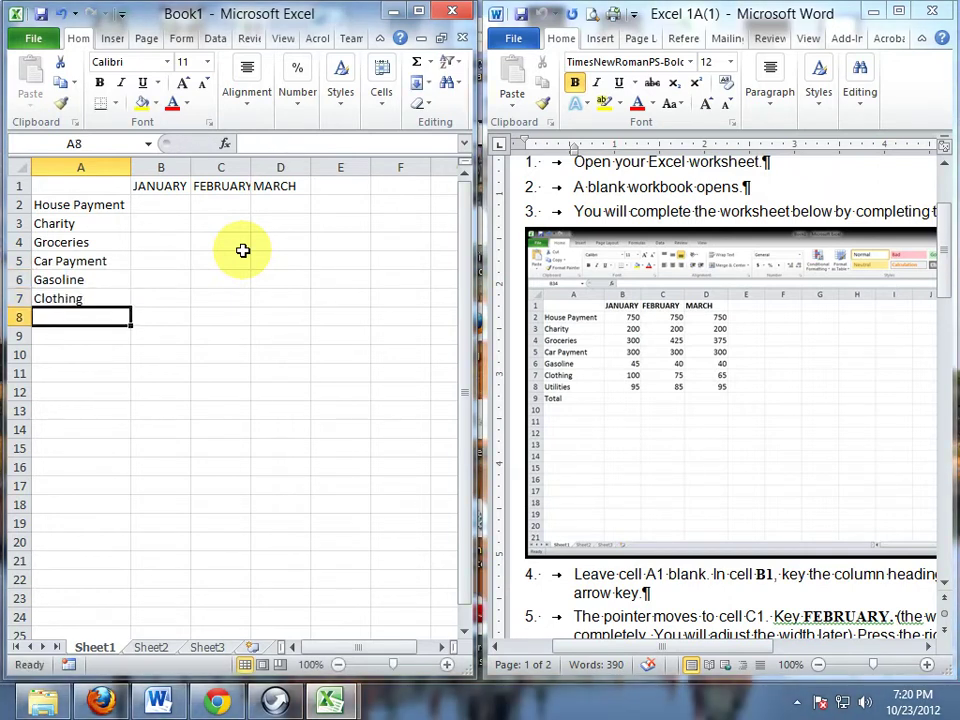
type("Utili")
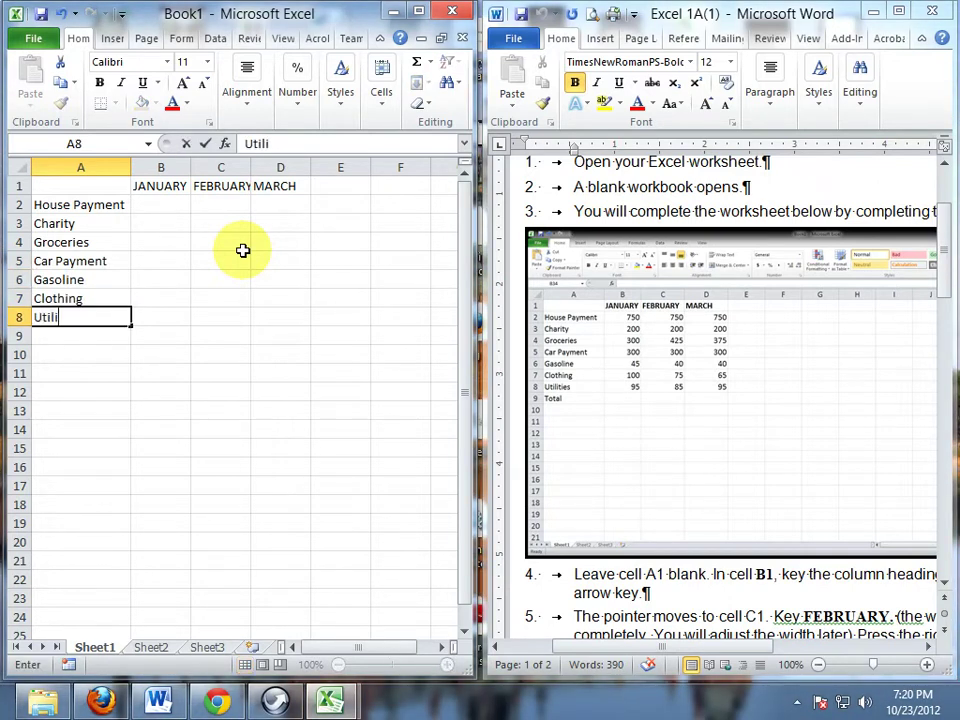
type("ties")
key("Return")
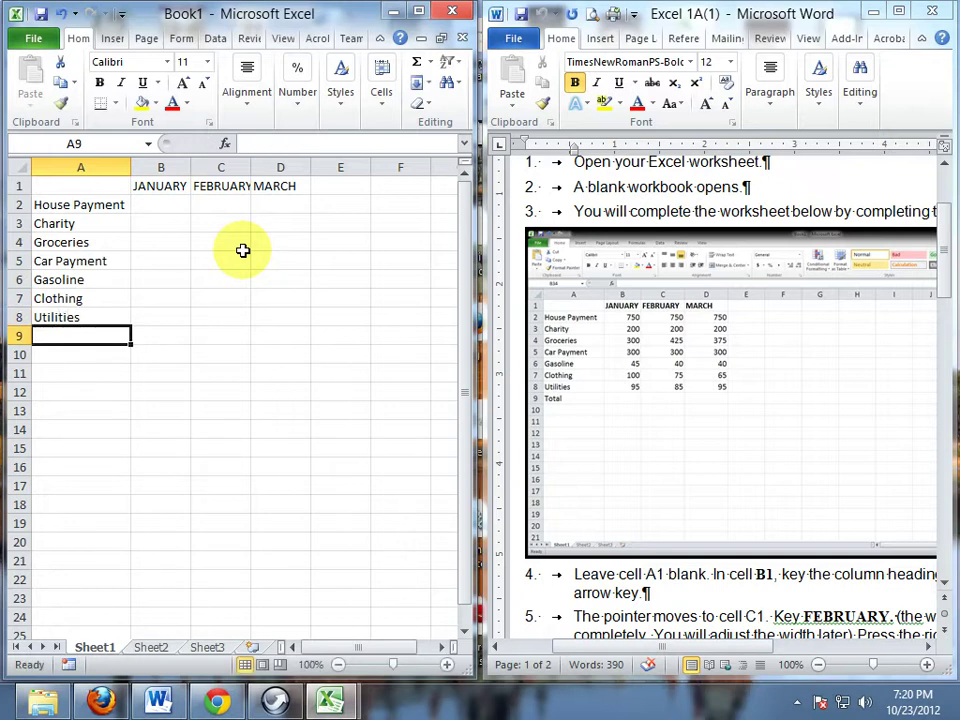
type("Total")
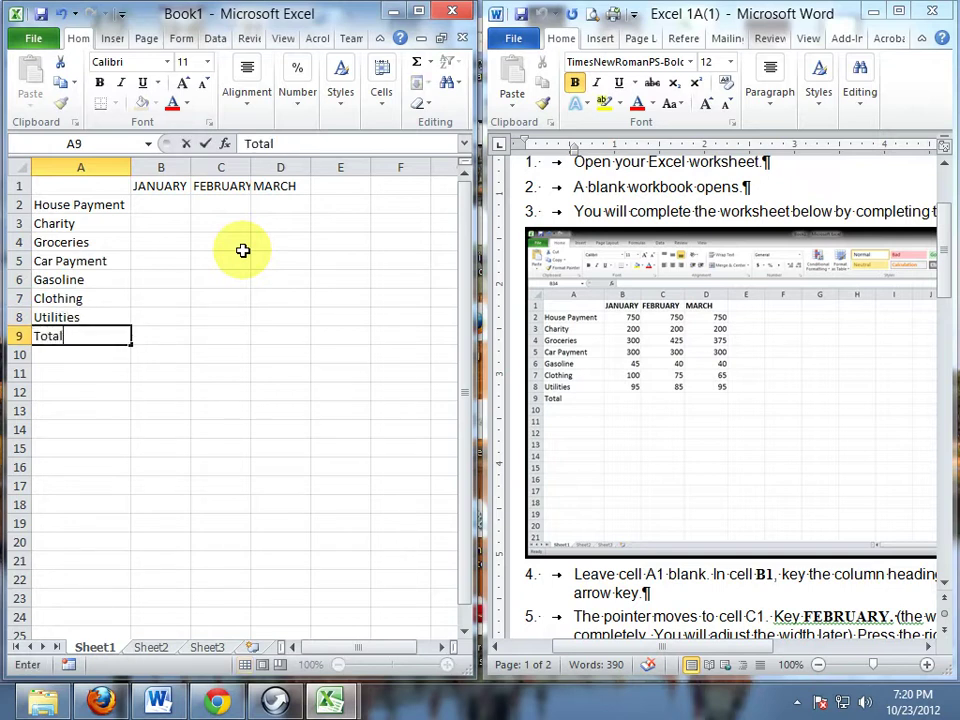
key("Right")
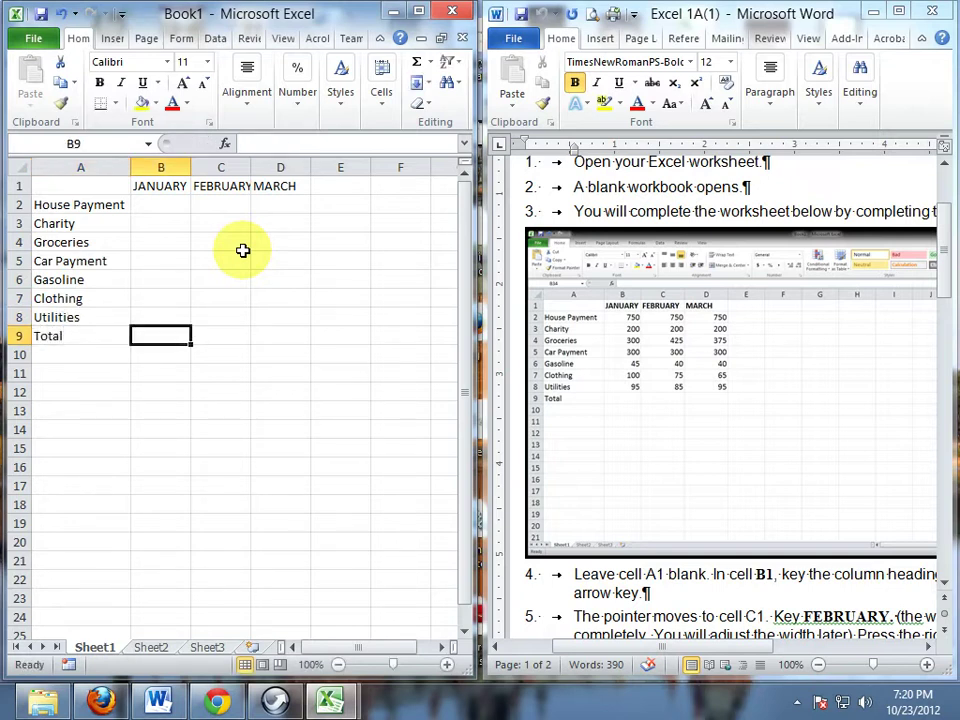
Step: Enter 750 as the January House Payment amount in cell B2
key("Up")
key("Up")
key("Up")
key("Up")
key("Up")
key("Up")
key("Up")
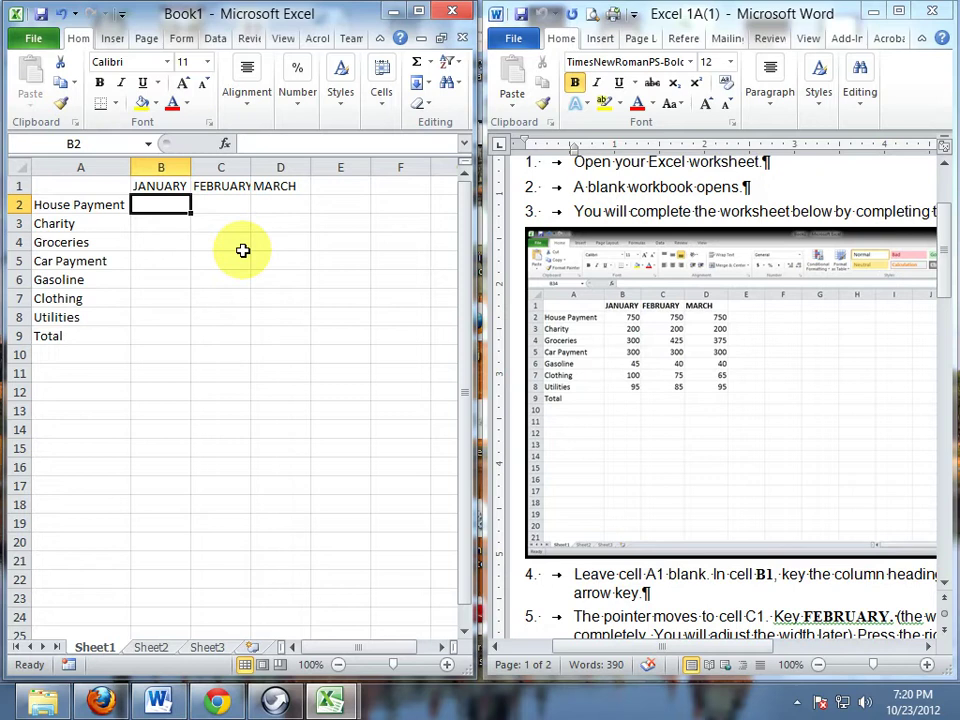
type("750")
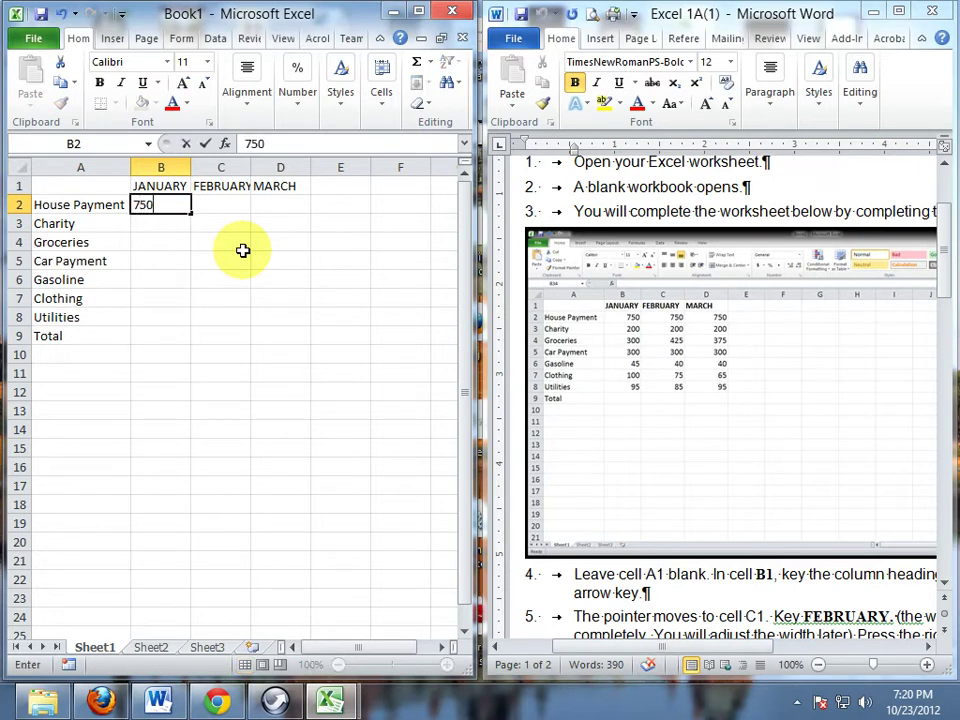
key("Tab")
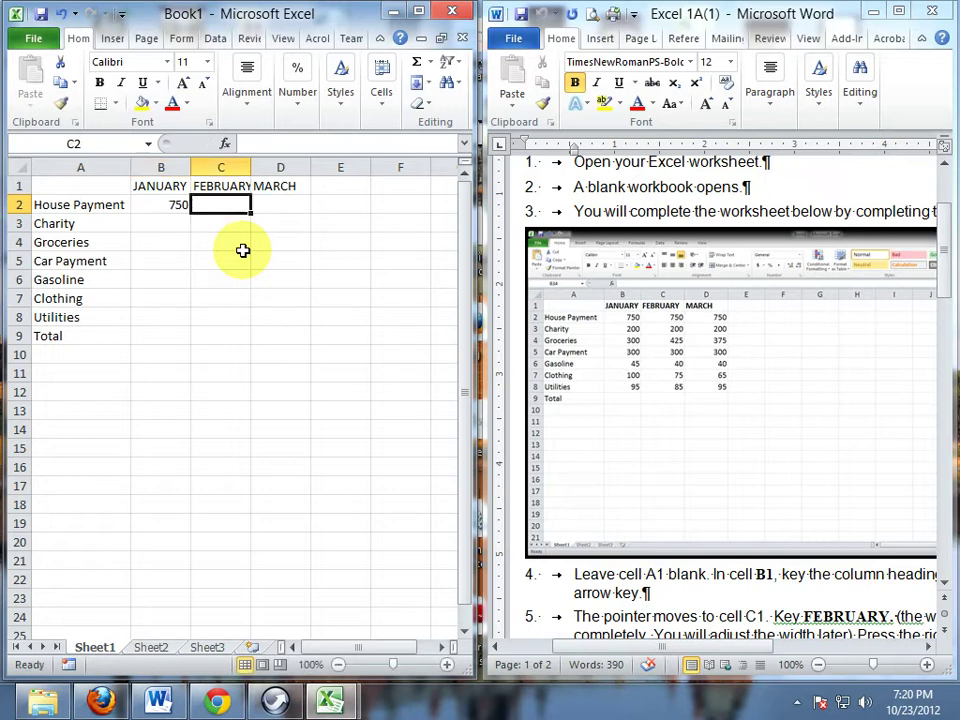
Step: Enter 750 as the House Payment amount for February and March in cells C2 and D2
type("750")
key("Tab")
type("750")
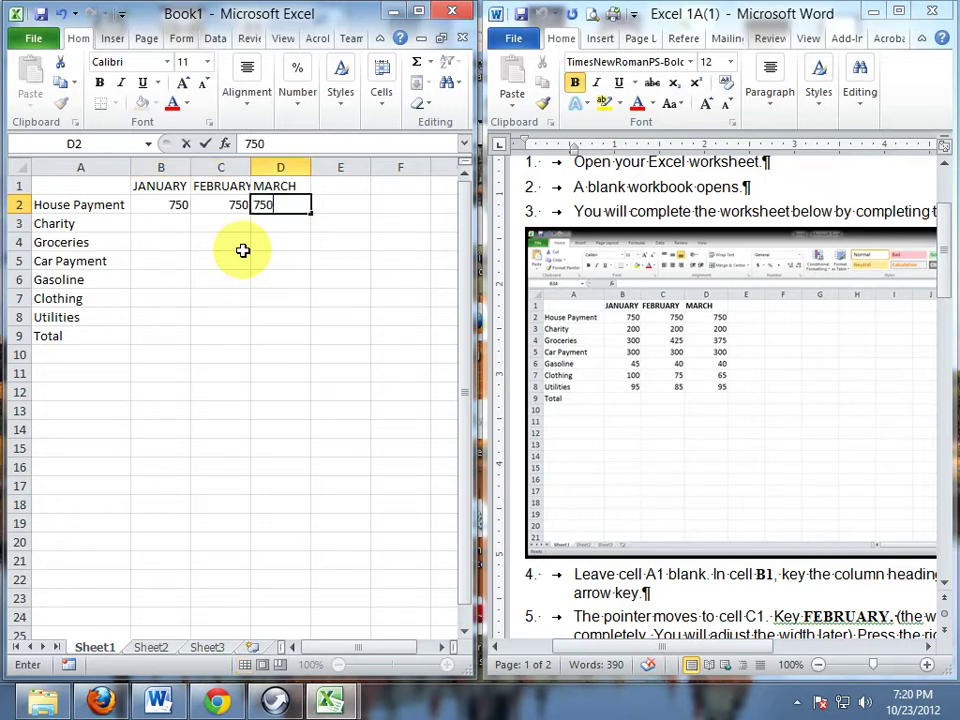
key("Return")
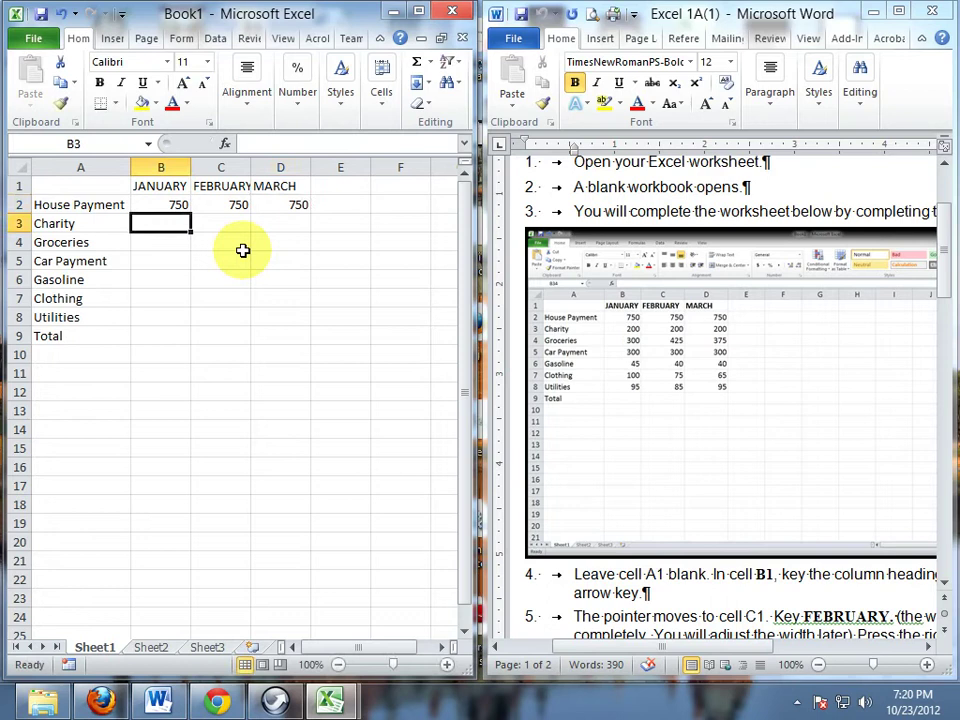
Step: Enter 200 as the Charity amount for January, February and March in cells B3 to D3
type("200")
key("Tab")
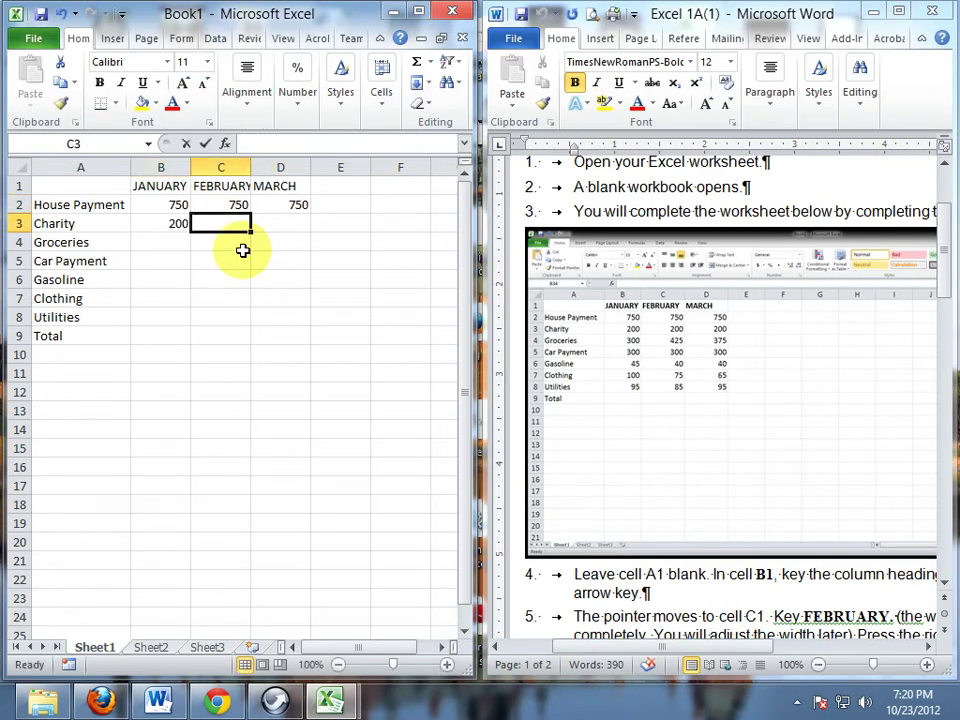
type("200")
key("Tab")
type("200")
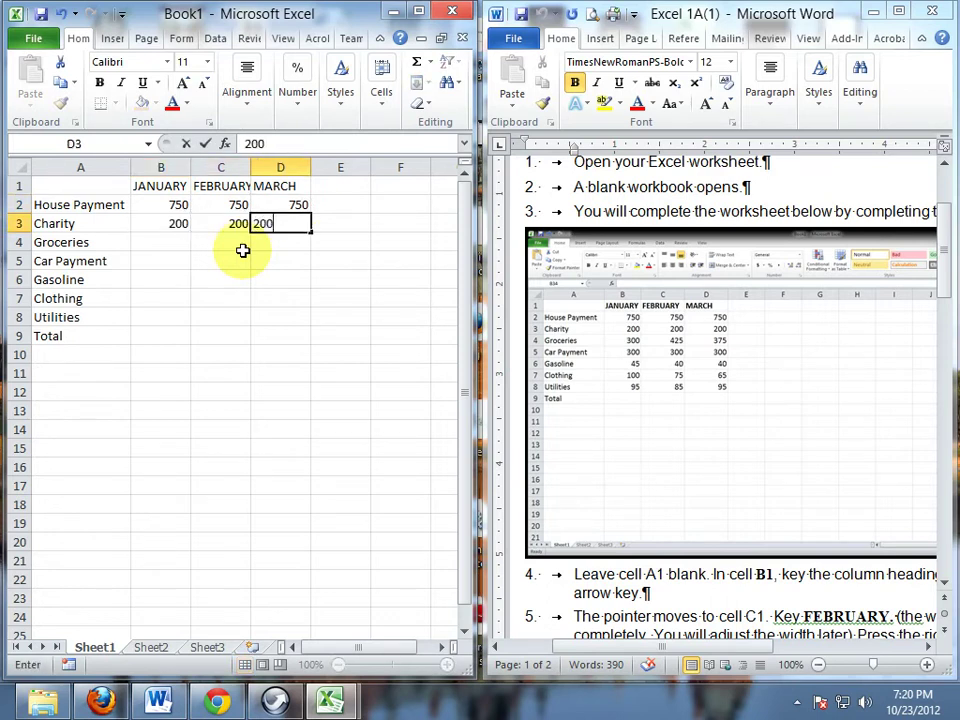
key("Return")
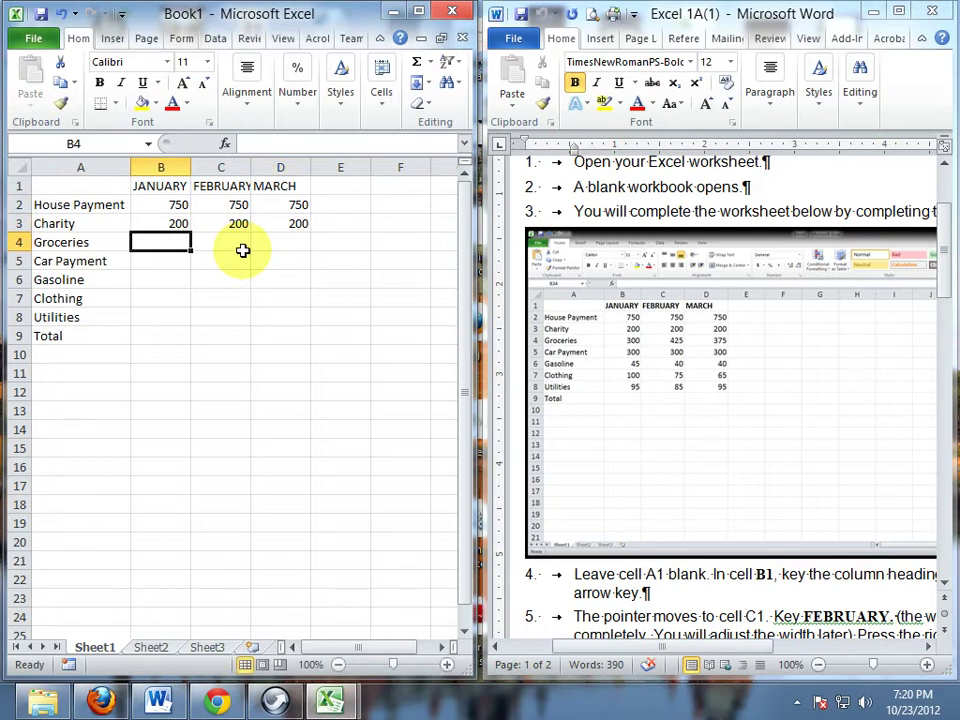
Step: Enter the Groceries amounts 300, 425 and 375 for January to March in cells B4 to D4
type("300")
key("Tab")
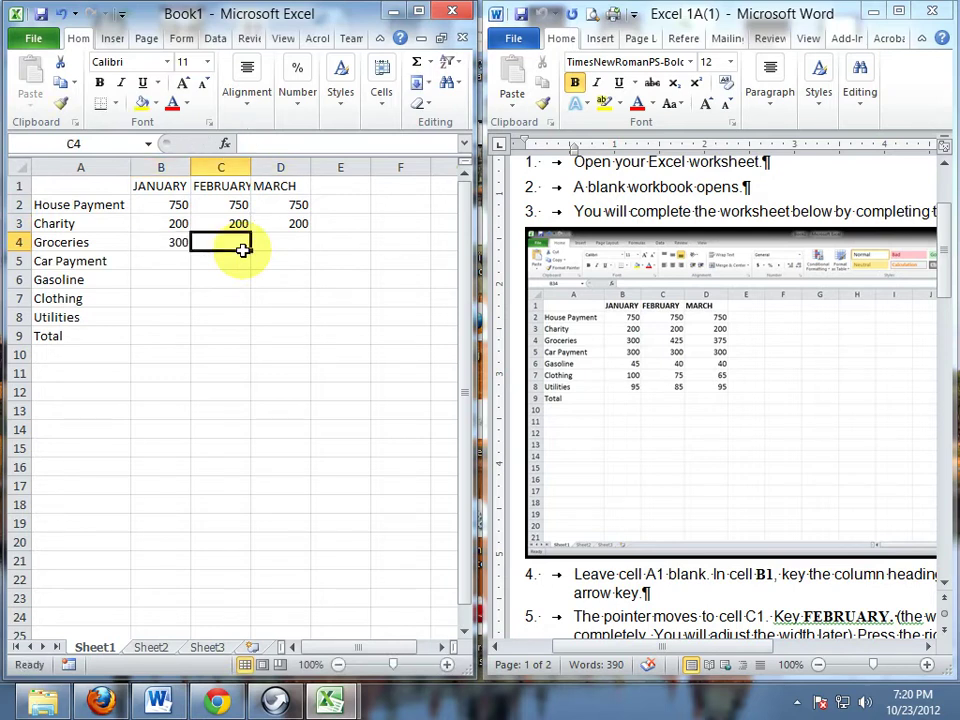
type("425")
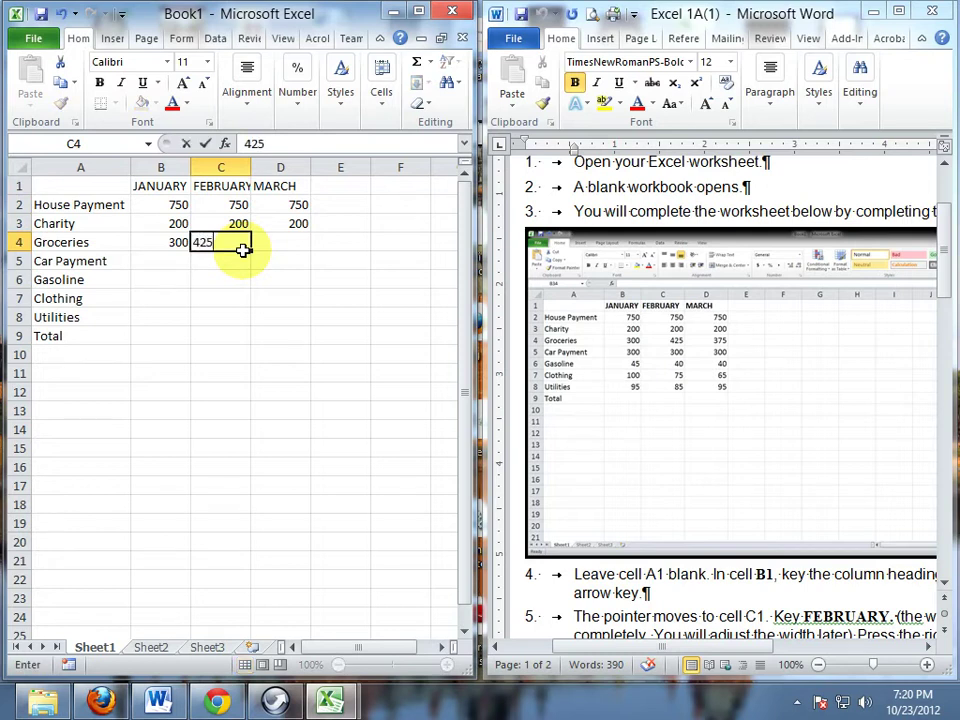
key("Tab")
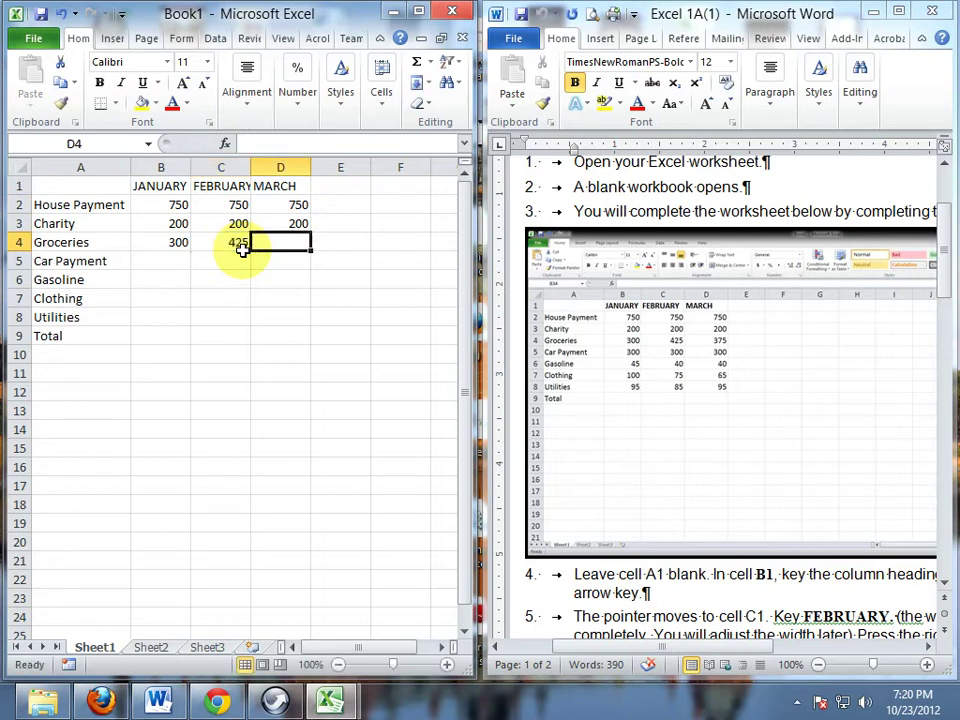
type("375")
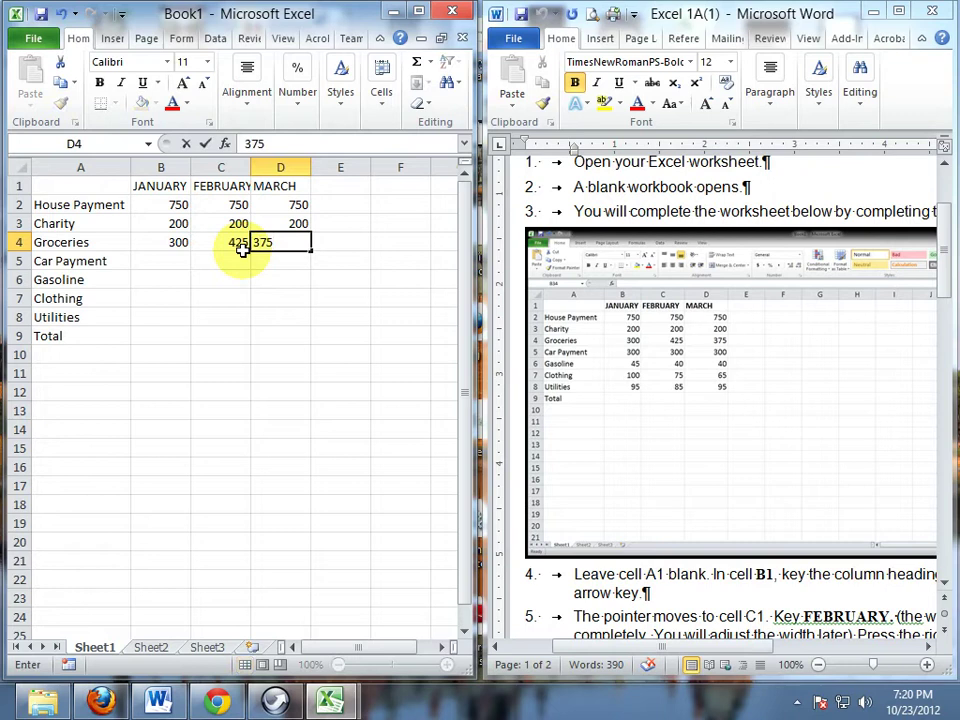
key("Return")
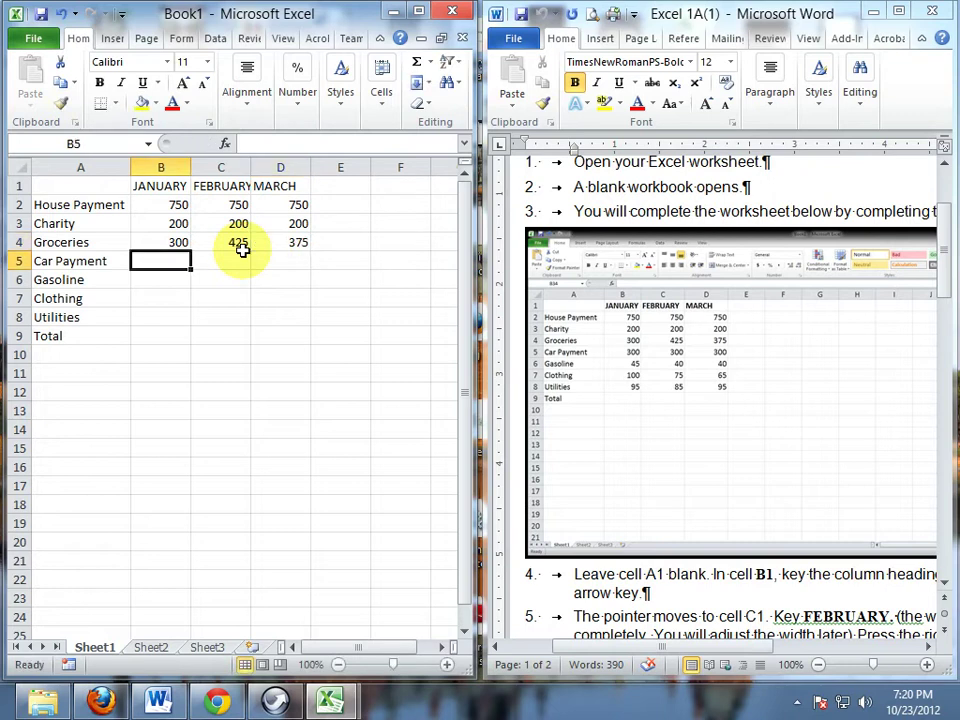
Step: Enter 300 as the Car Payment amount for all three months in cells B5 to D5
type("300")
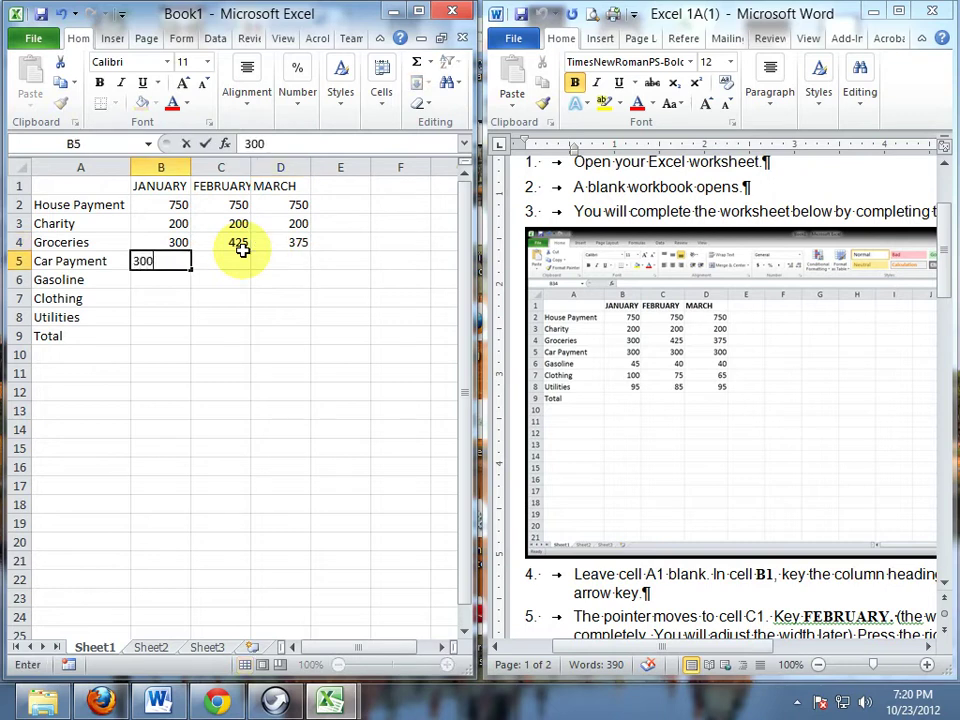
key("Tab")
type("300")
key("Tab")
type("300")
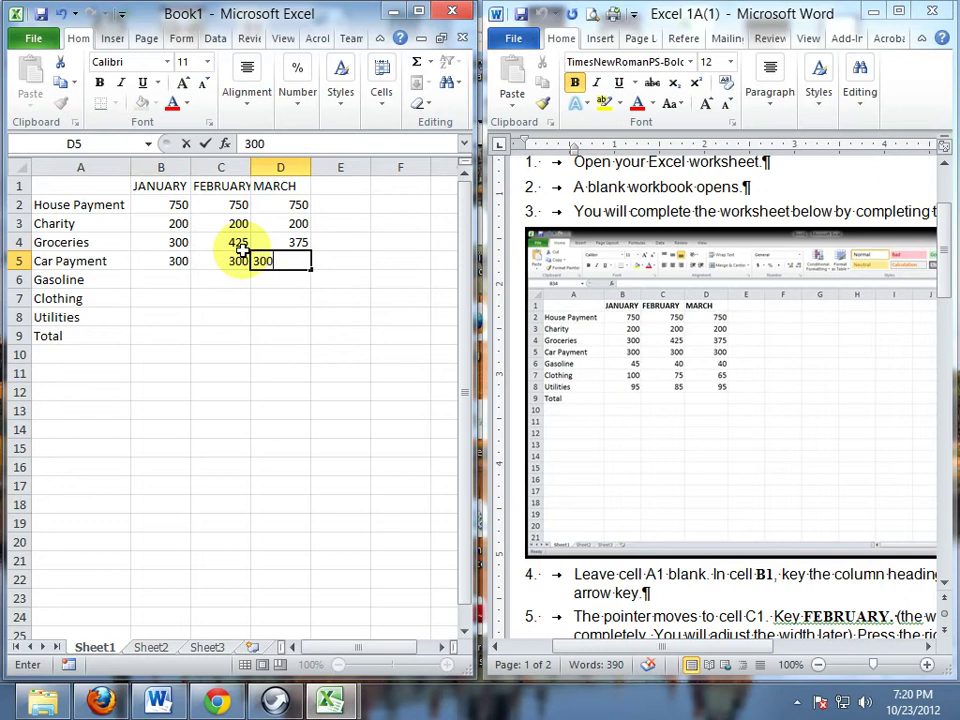
key("Return")
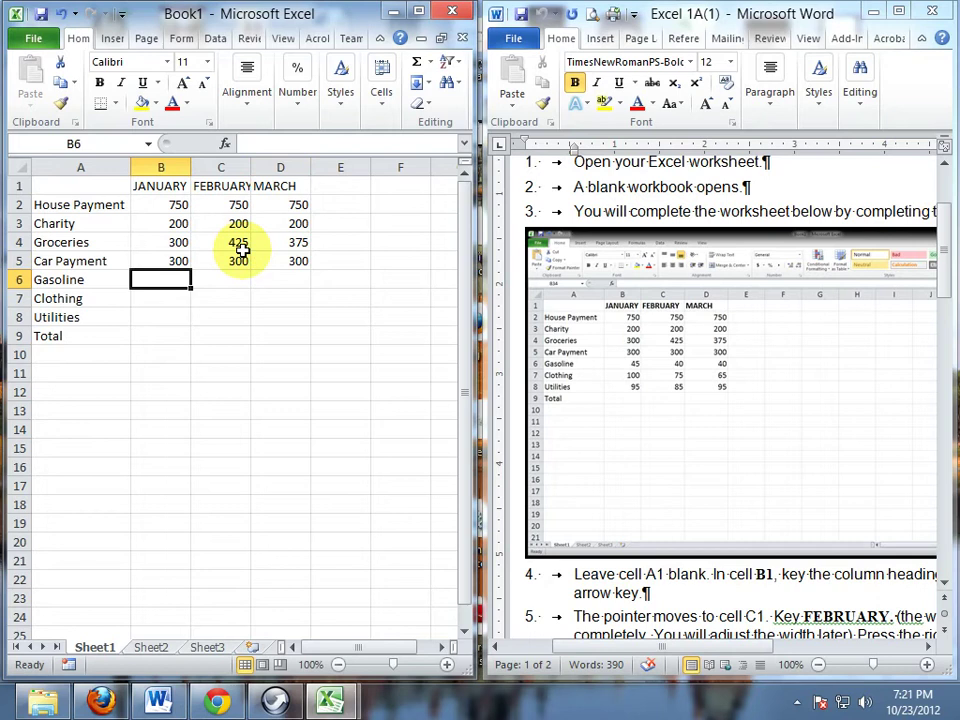
Step: Enter the Gasoline amounts 45, 40 and 40 for January to March in cells B6 to D6
type("45")
key("Right")
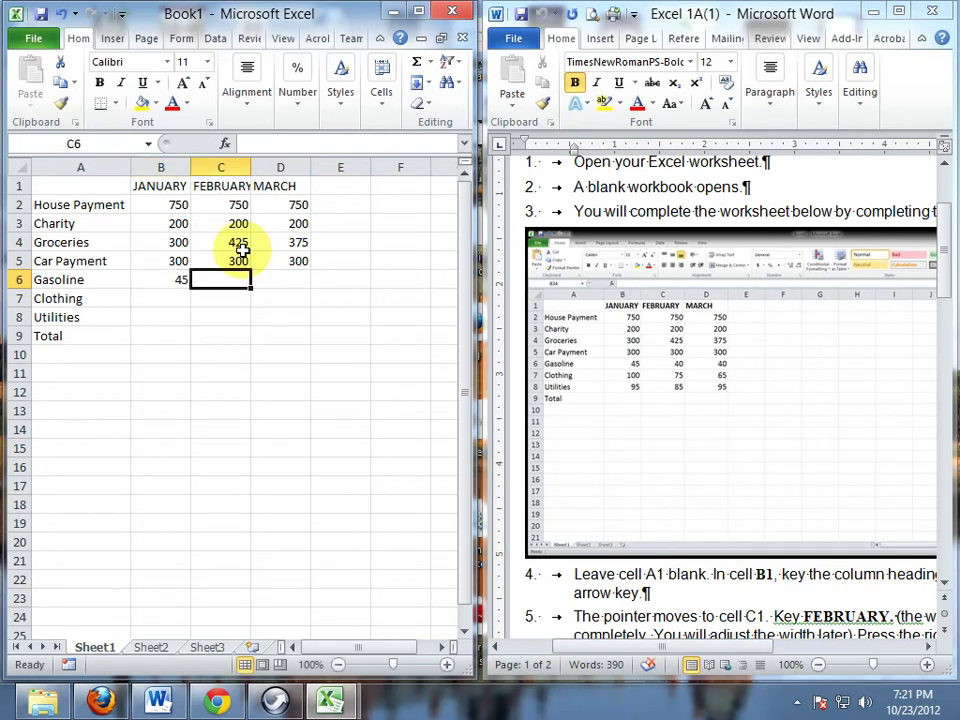
type("40")
key("Right")
type("40")
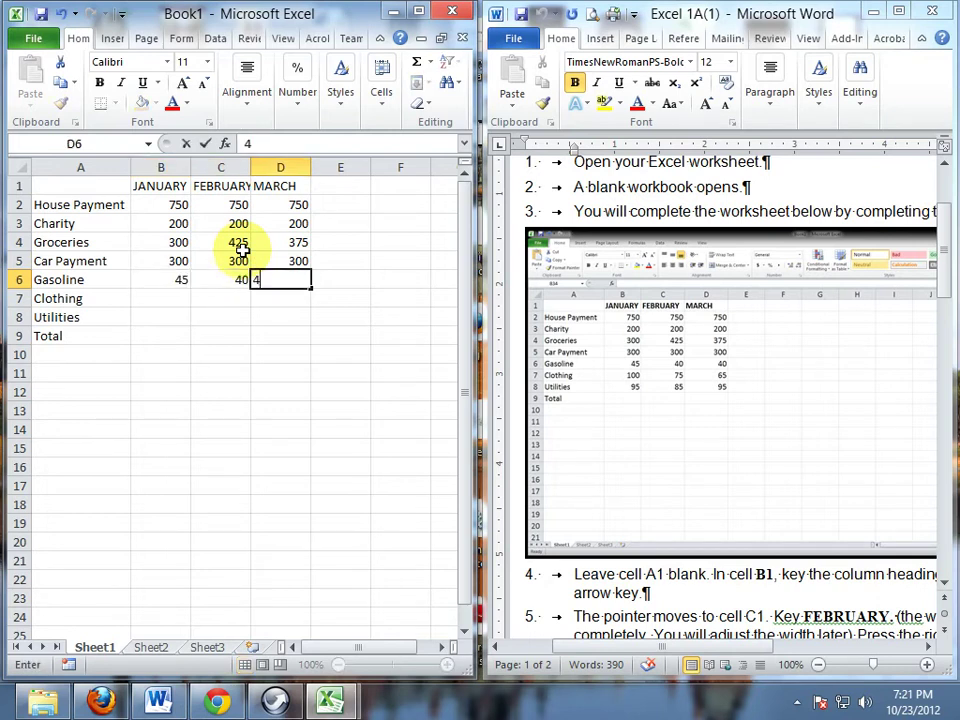
key("Return")
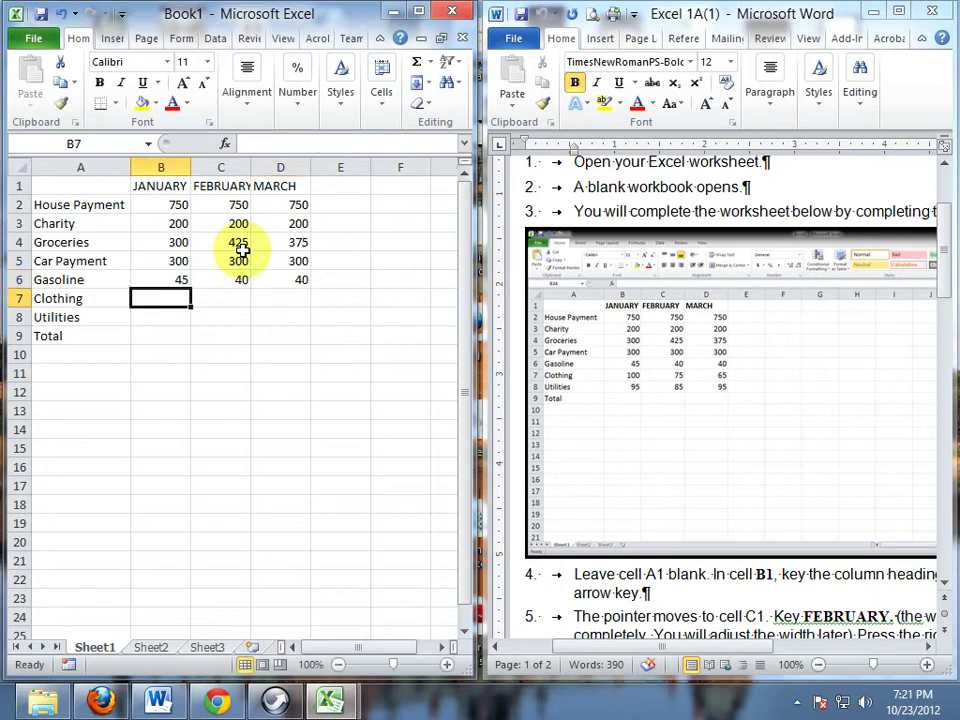
Step: Enter the Clothing amounts 100, 75 and 65 for January to March in cells B7 to D7
type("100")
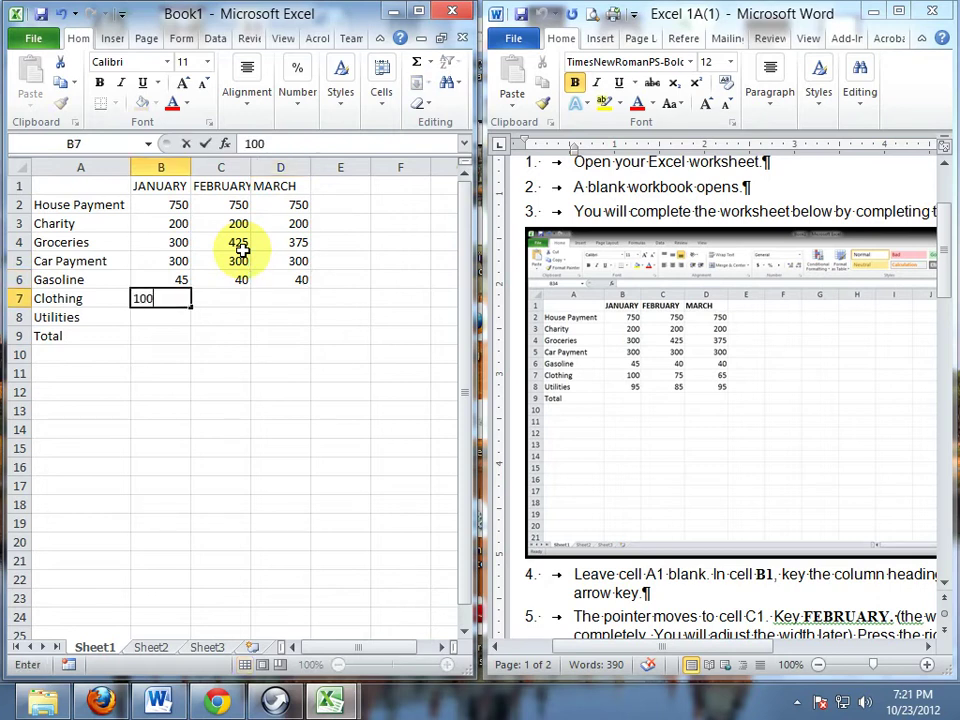
key("Right")
type("75")
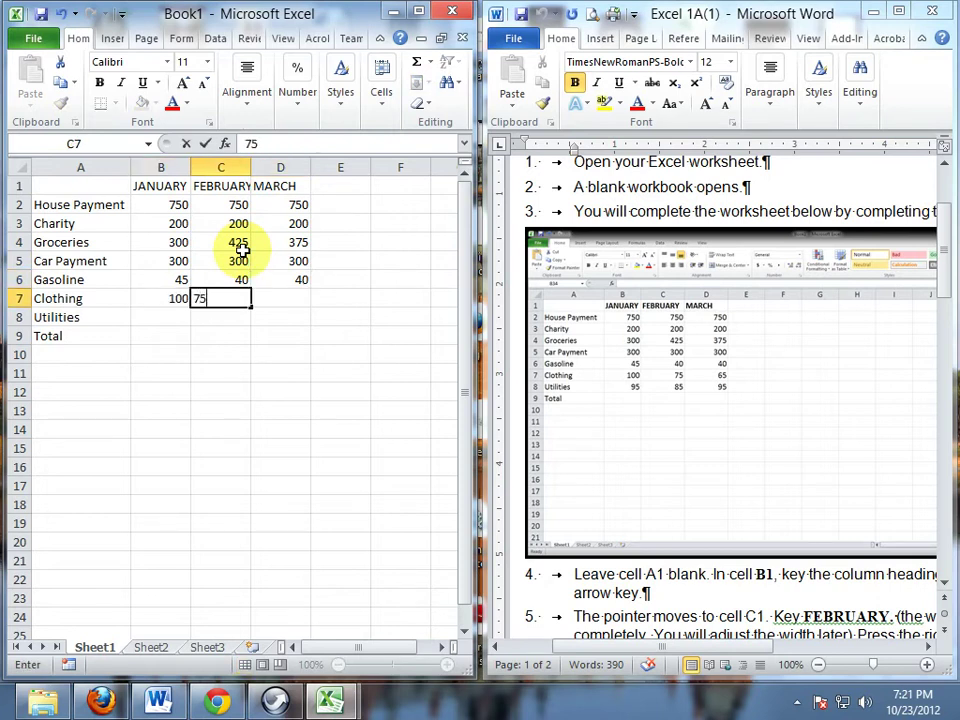
key("Right")
type("65")
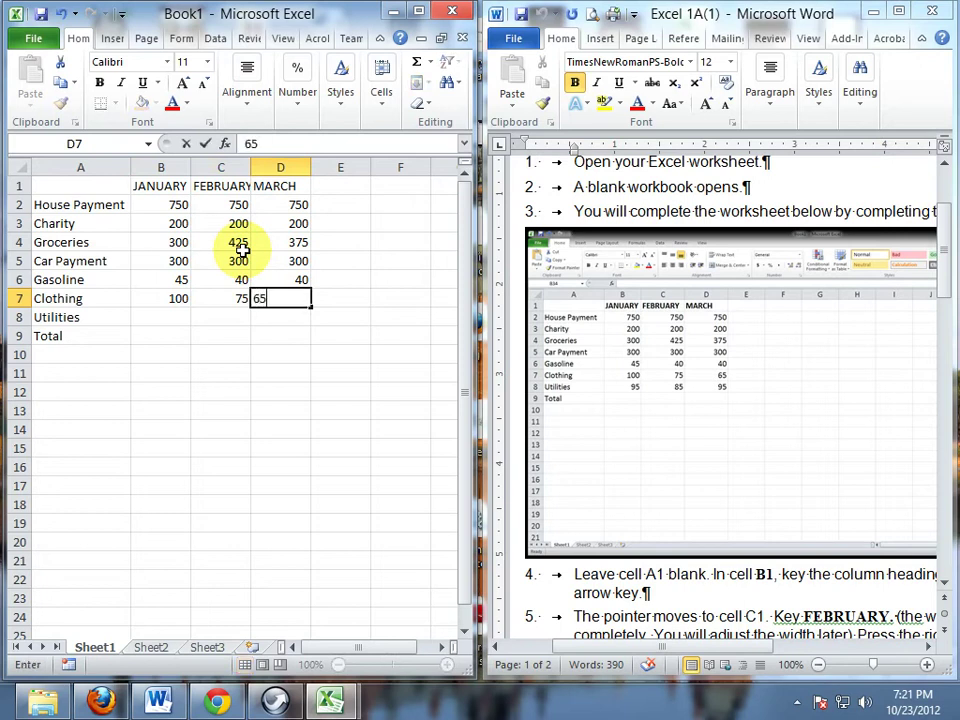
key("Return")
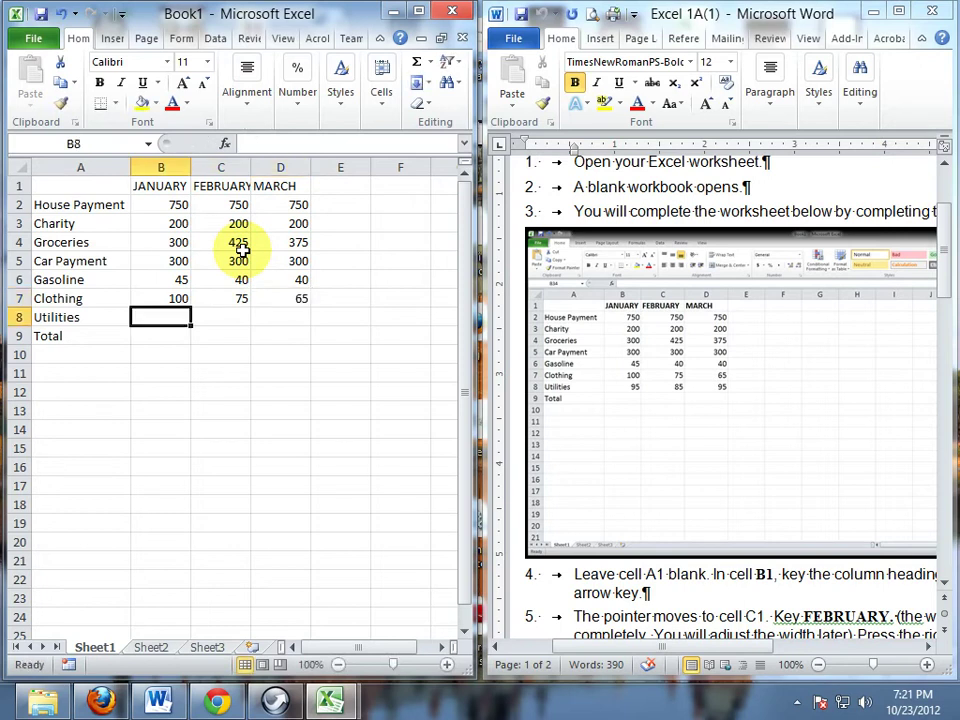
Step: Enter the Utilities amounts 95, 85 and 95 for January to March in cells B8 to D8
type("95")
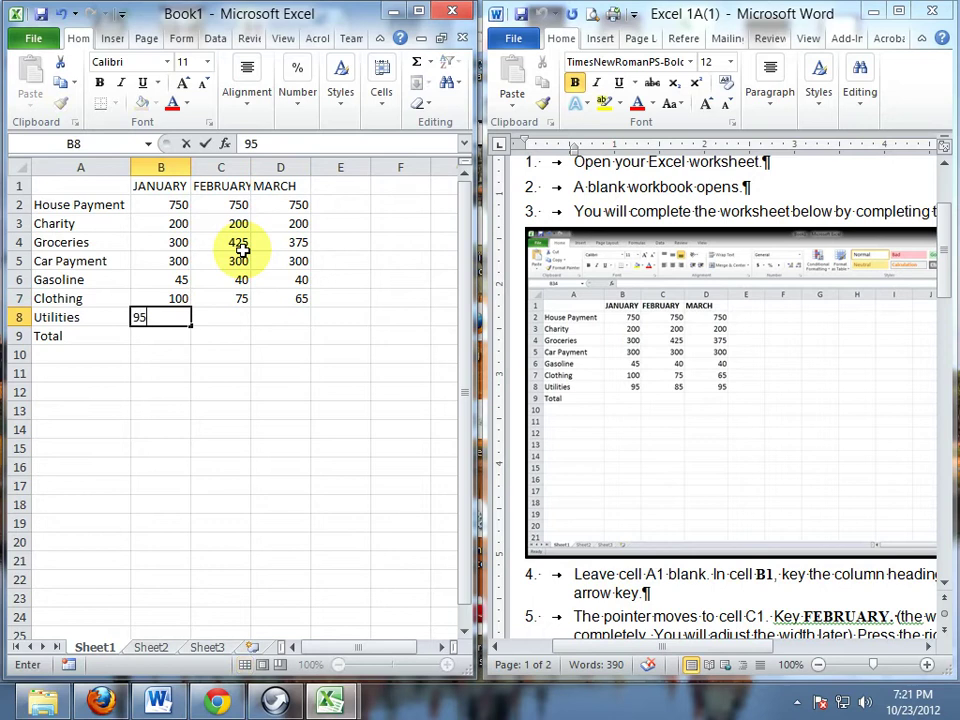
key("Right")
type("85")
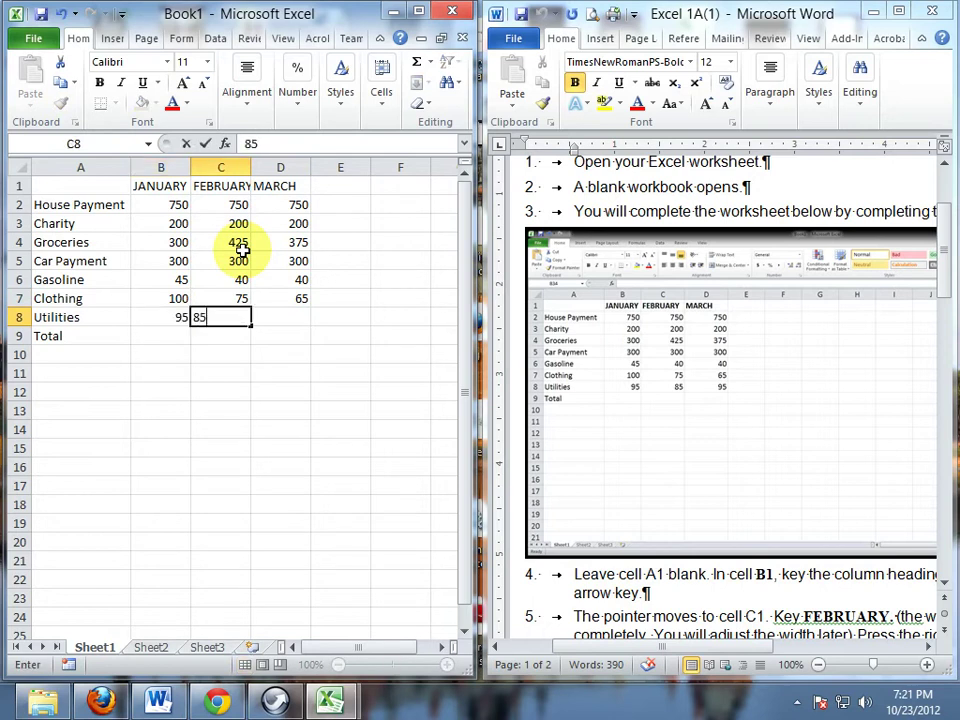
key("Right")
type("9")
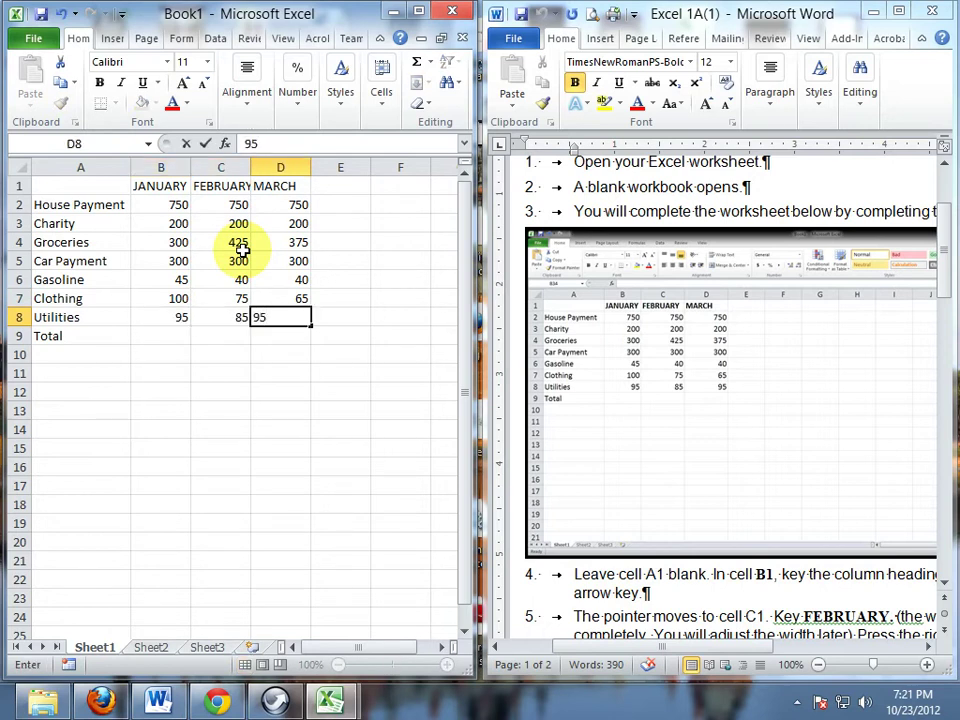
key("Return")
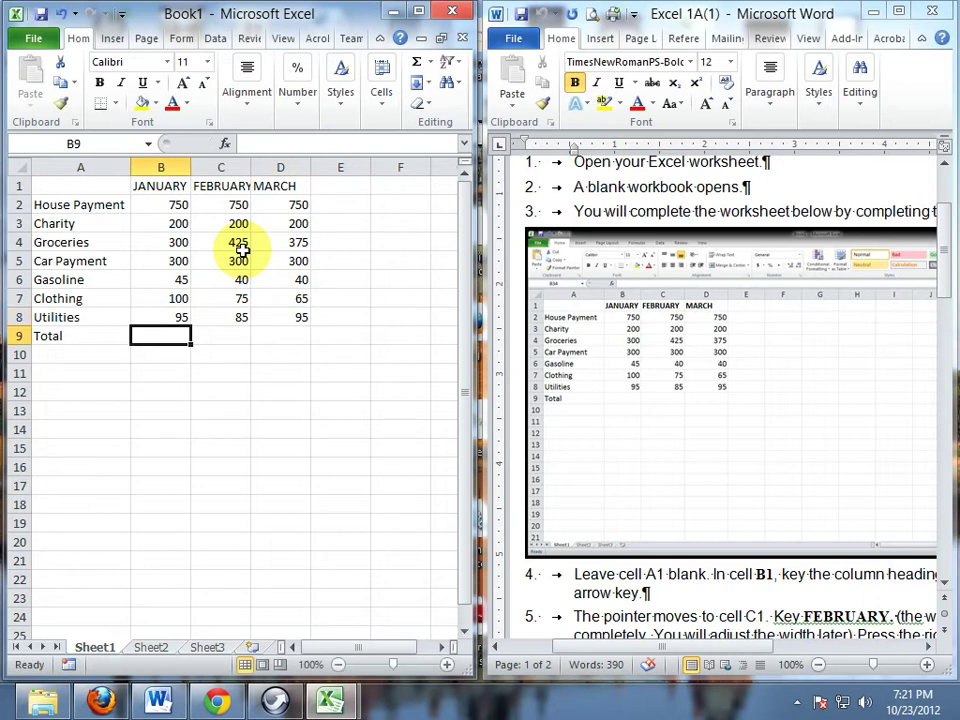
key("Return")
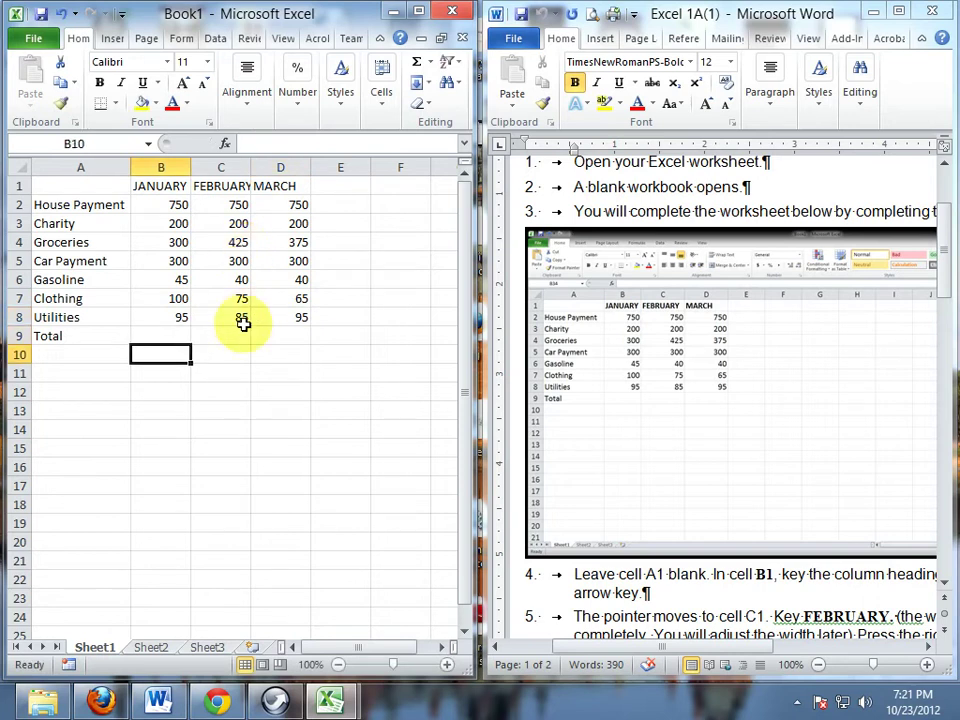
Step: Enter the student's full name in cell A11, two rows below the Total heading
left_click(61, 376)
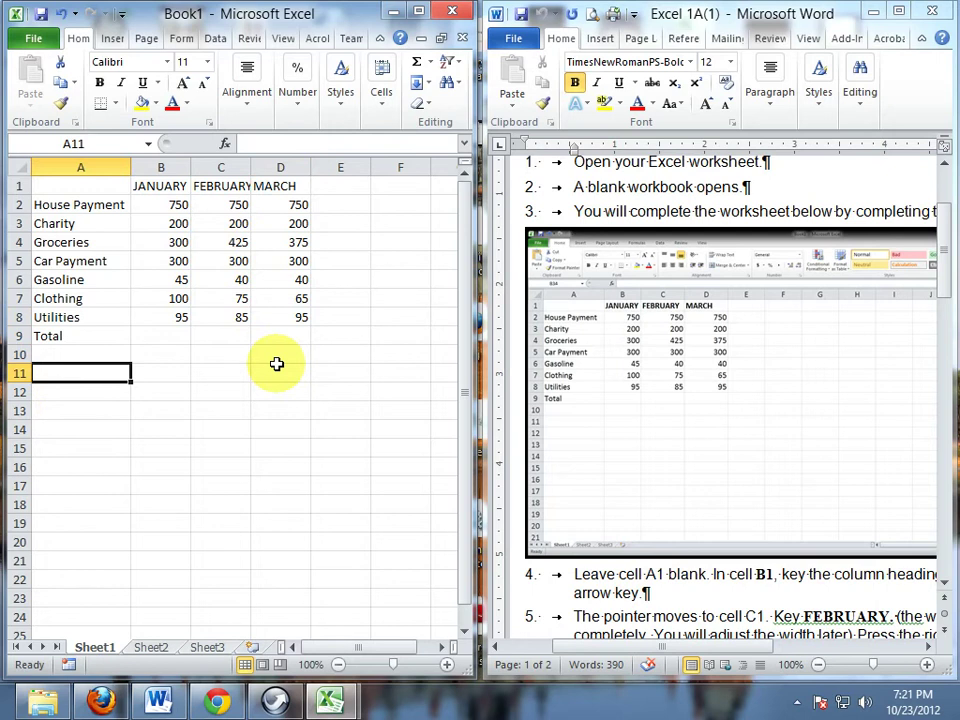
type("C")
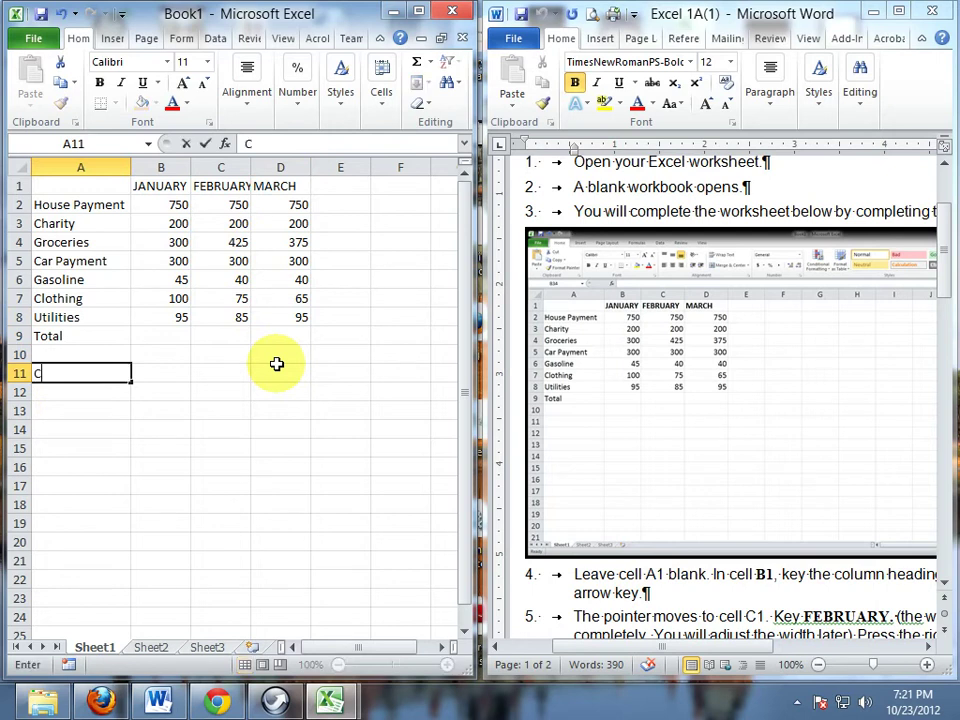
type("harlie Br")
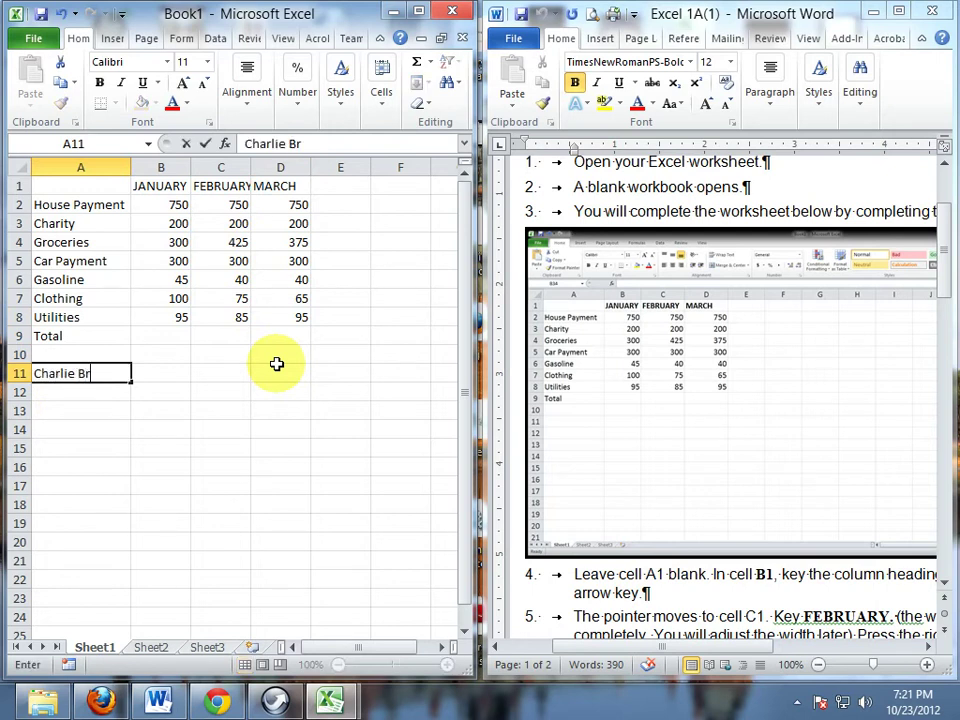
type("own")
key("Return")
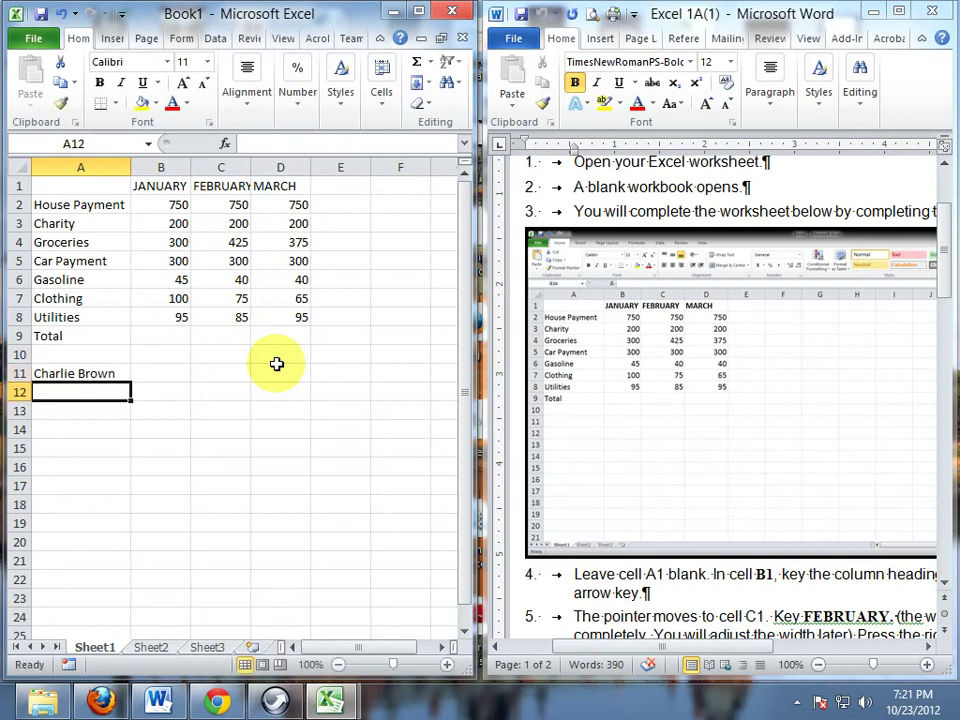
Step: Enter the class period 2nd Period in cell A12 and the title Excel Assignment 1A in cell A13
type("2nd")
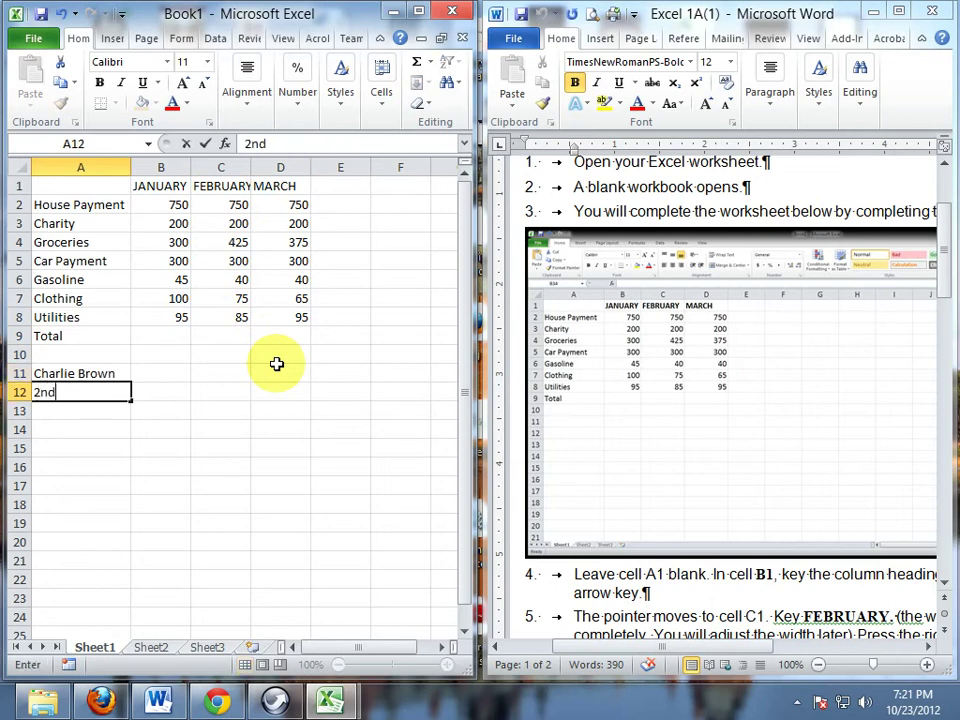
type(" Period")
key("Return")
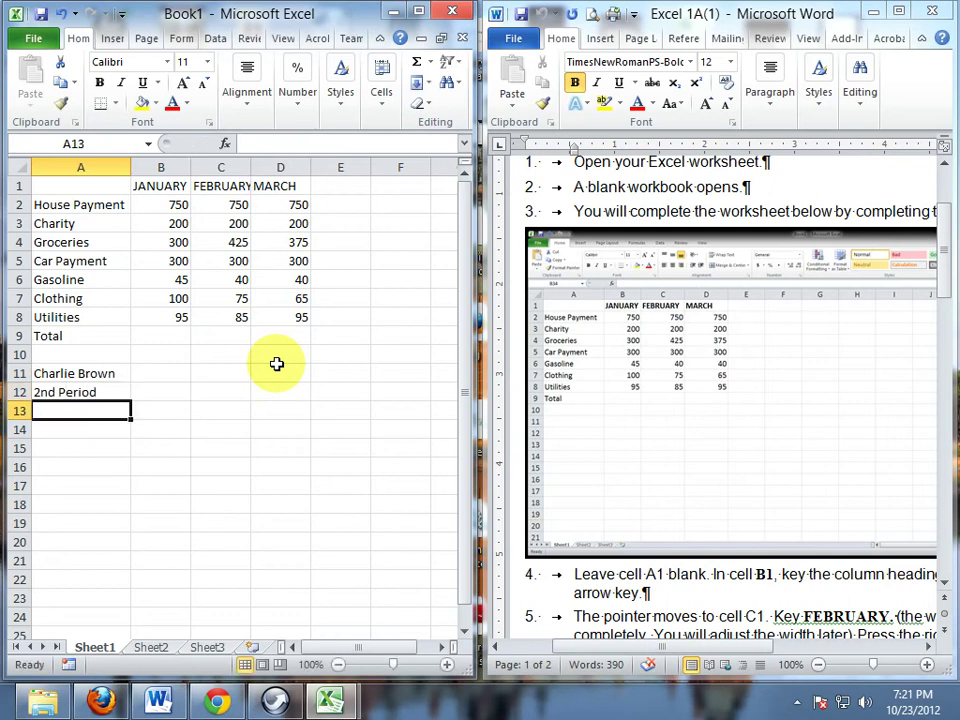
type("E")
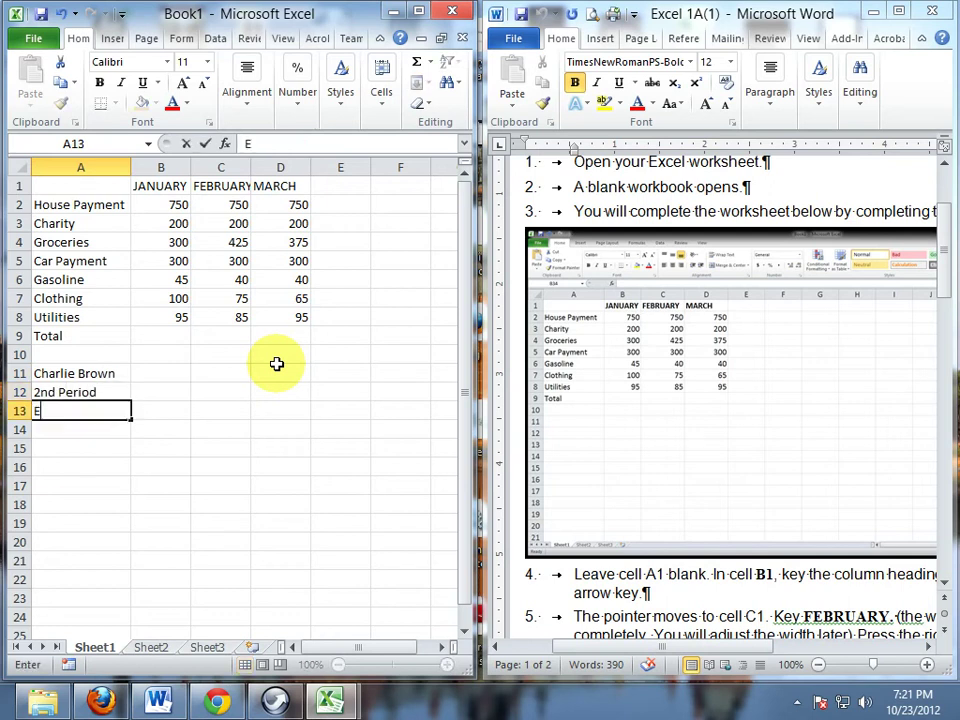
type("xcel Assi")
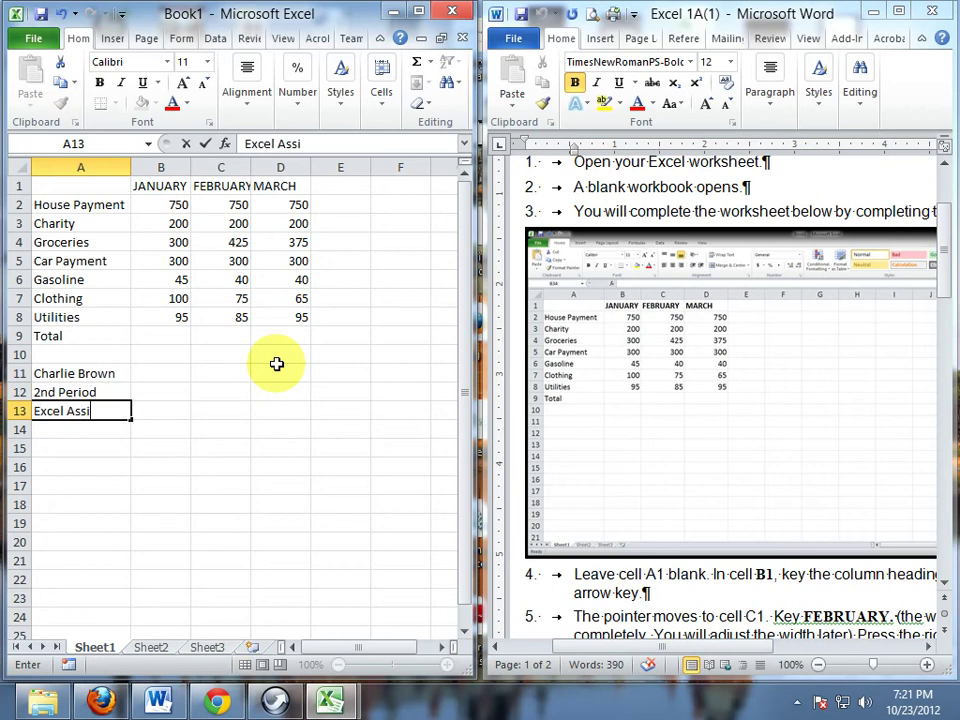
type("gnment 1A")
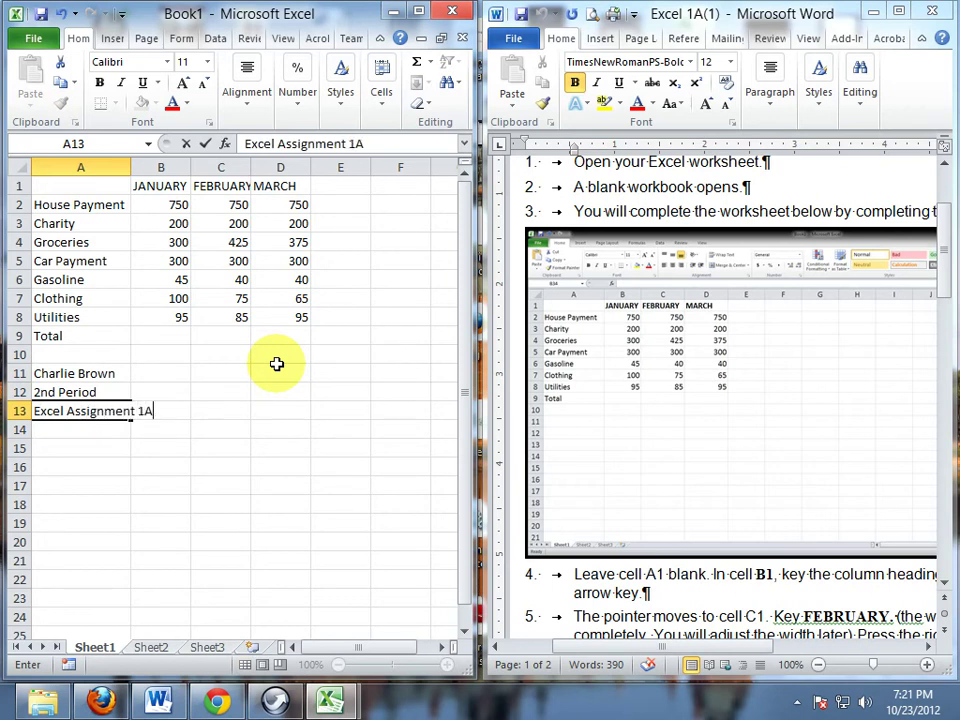
key("Return")
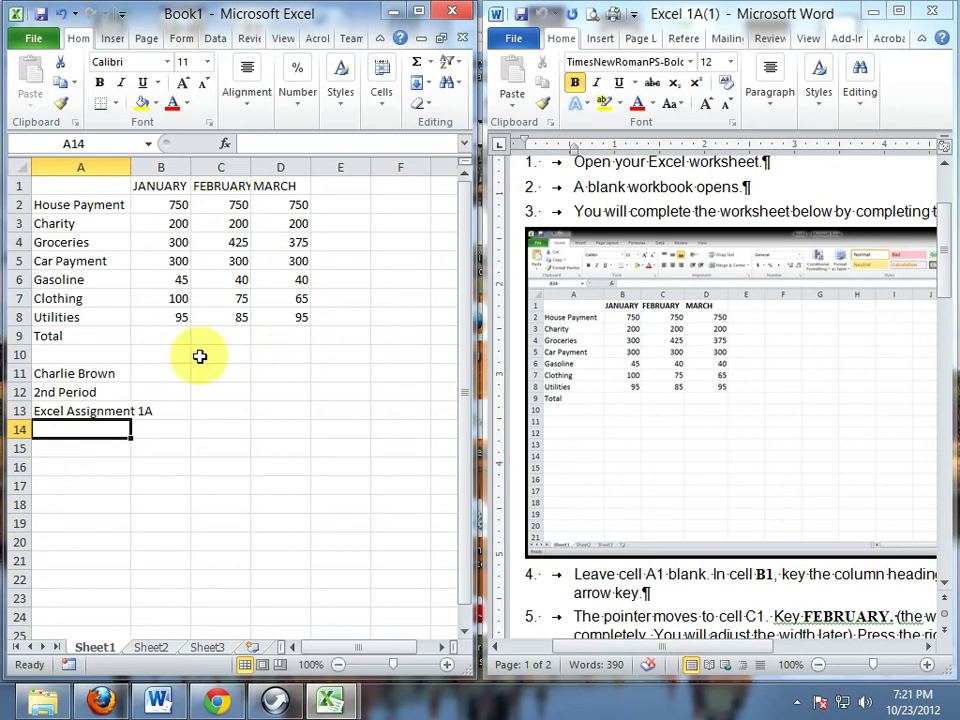
Step: Save the workbook in the Documents library as an Excel Workbook named Excel 1A
left_click(30, 38)
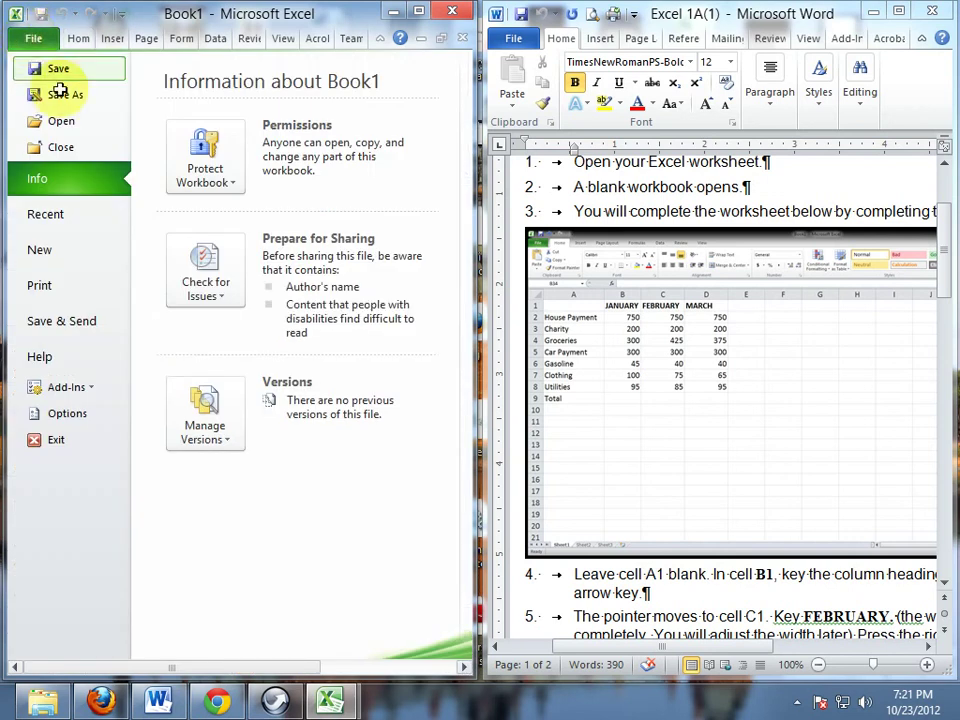
left_click(59, 67)
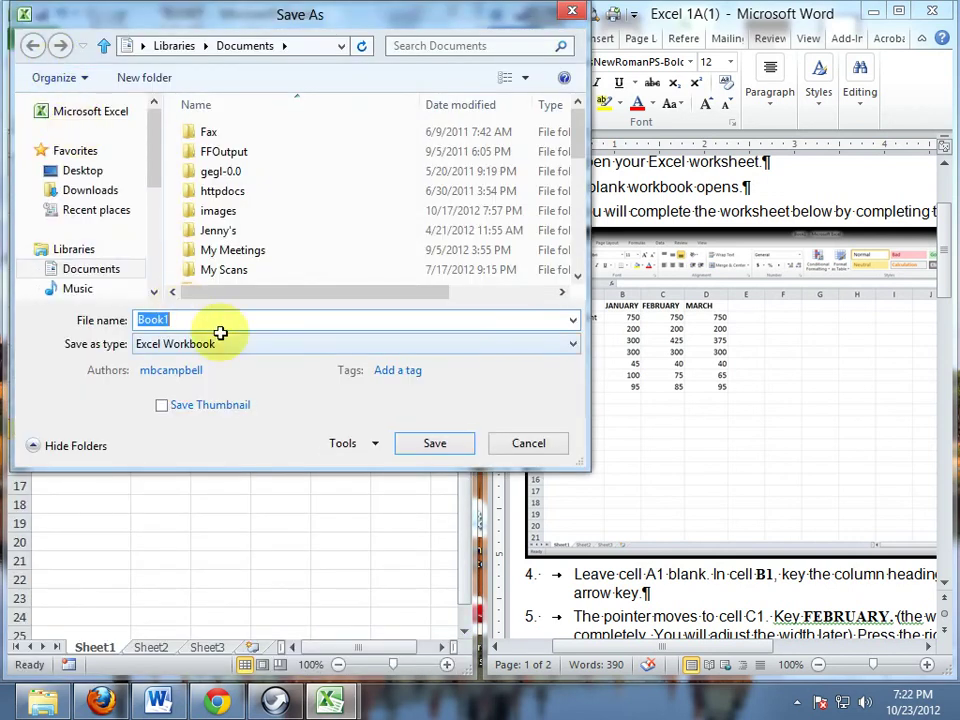
type("Exce")
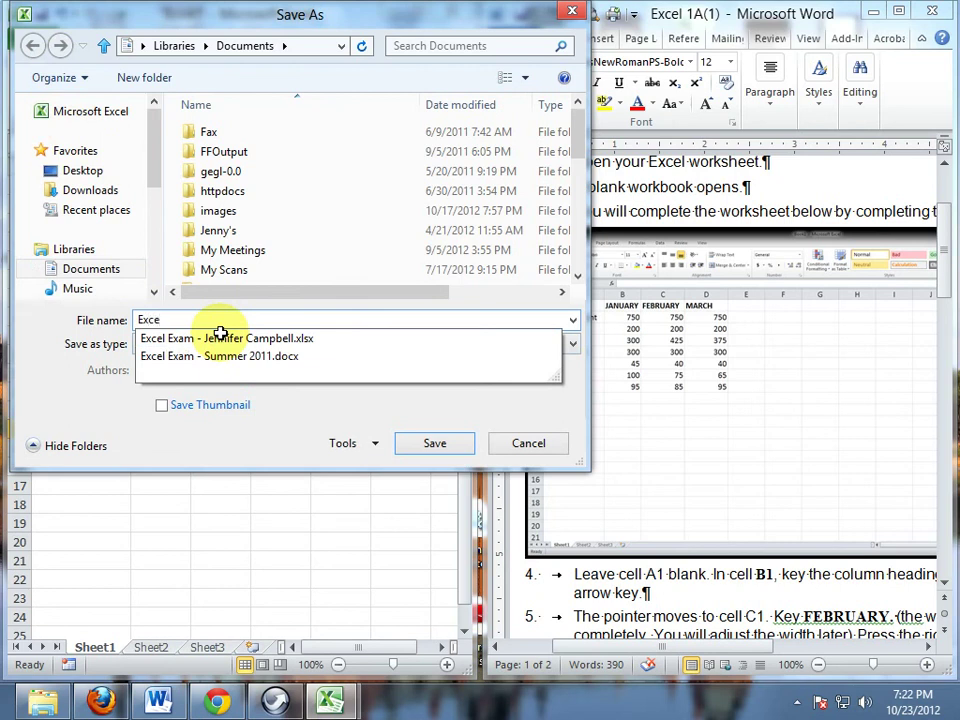
type("l 1A")
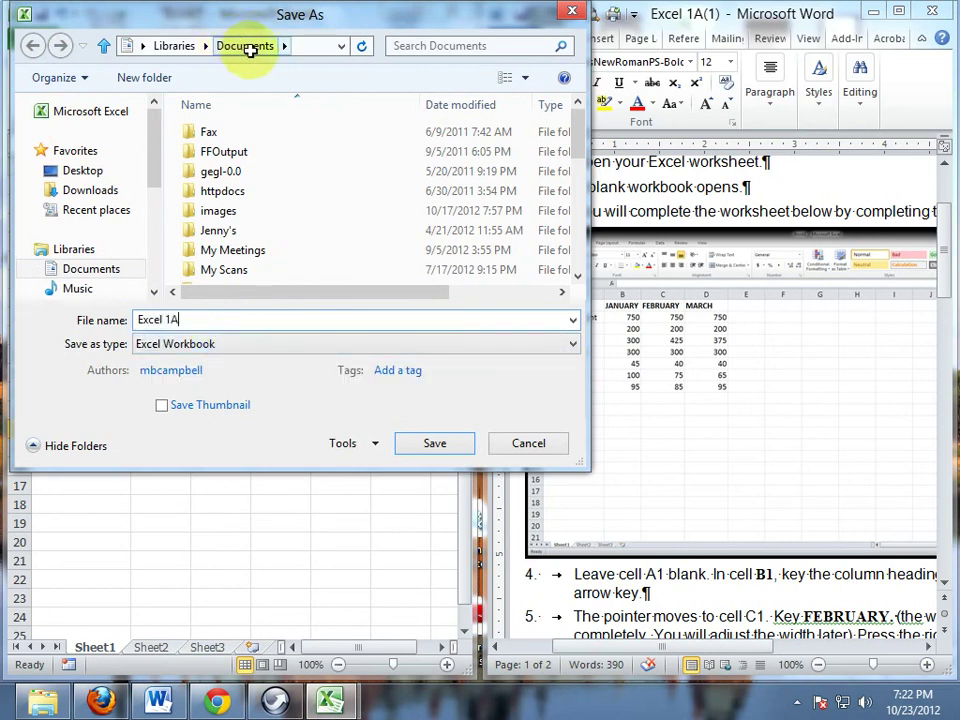
left_click(440, 443)
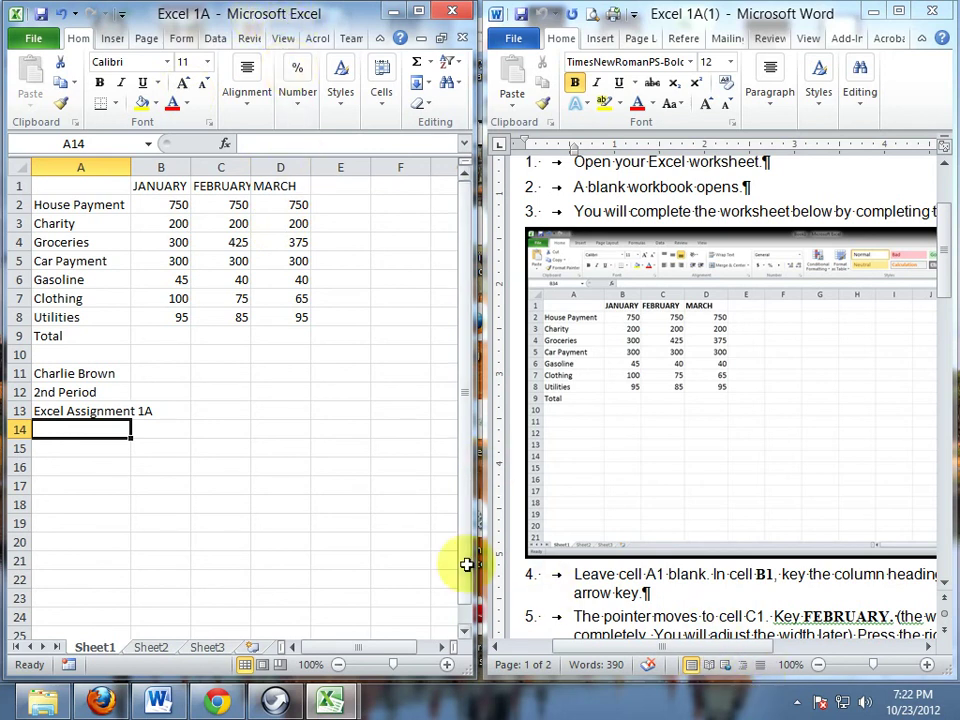
left_click(798, 702)
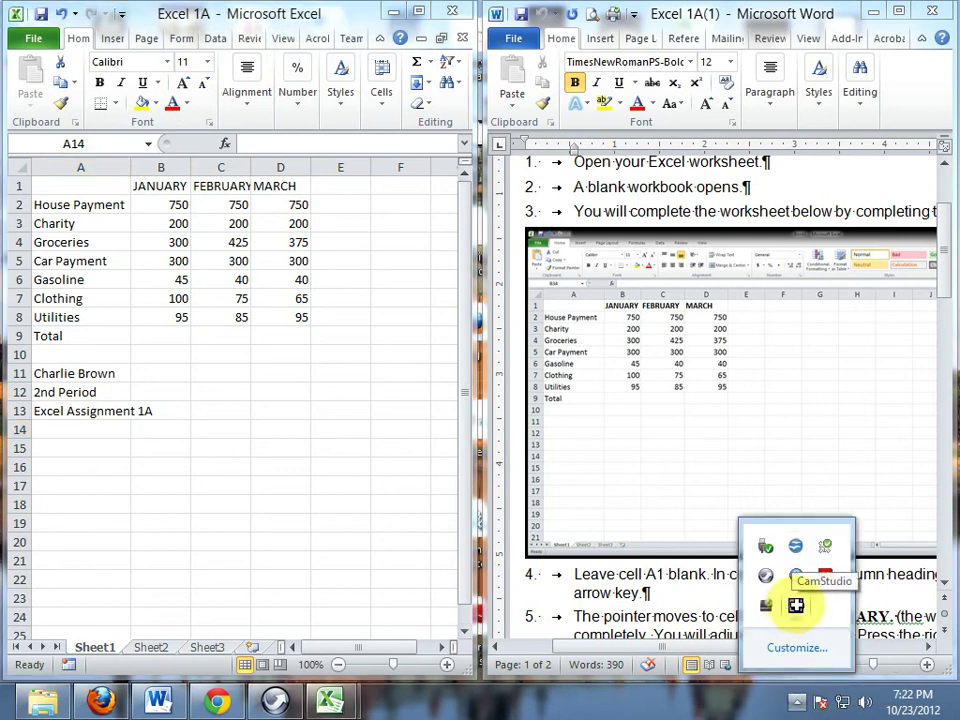
right_click(796, 605)
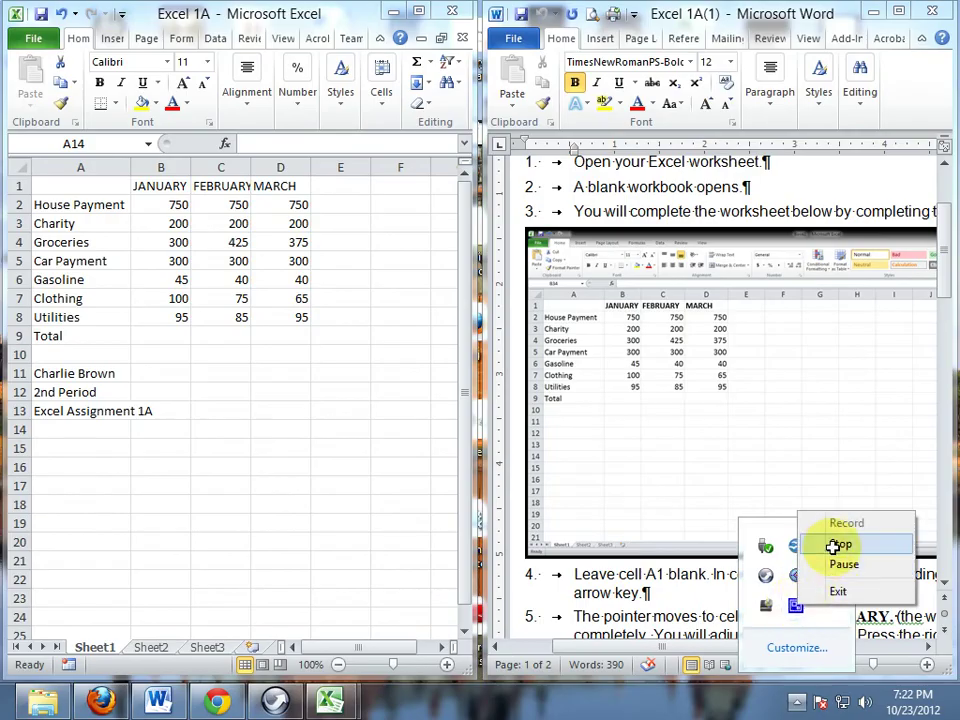